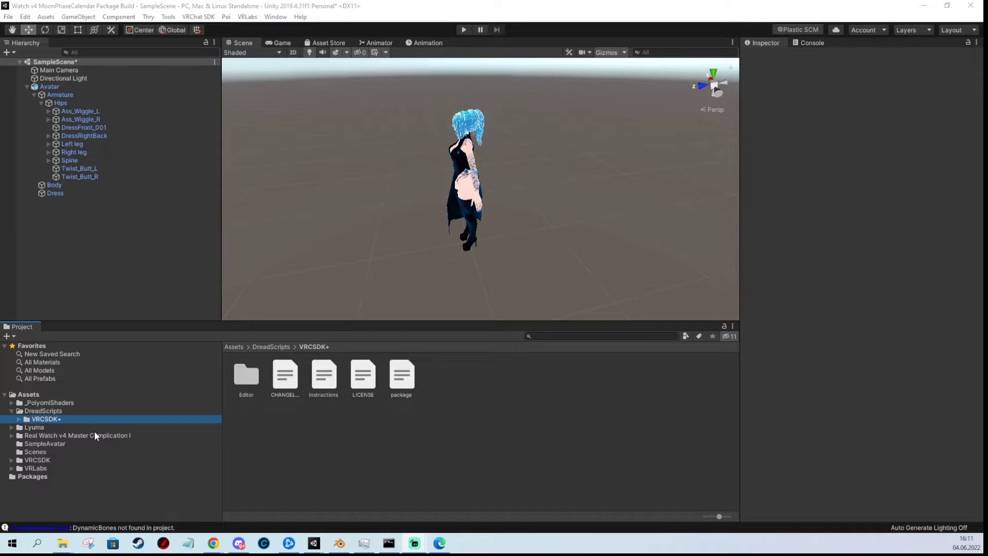
# Select the Avatar, browse the VRCSDK, Real Watch, Poiyomi, Lyuma and VRCSDK+ folders, and expand VRLabs.
pyautogui.click(70, 88)
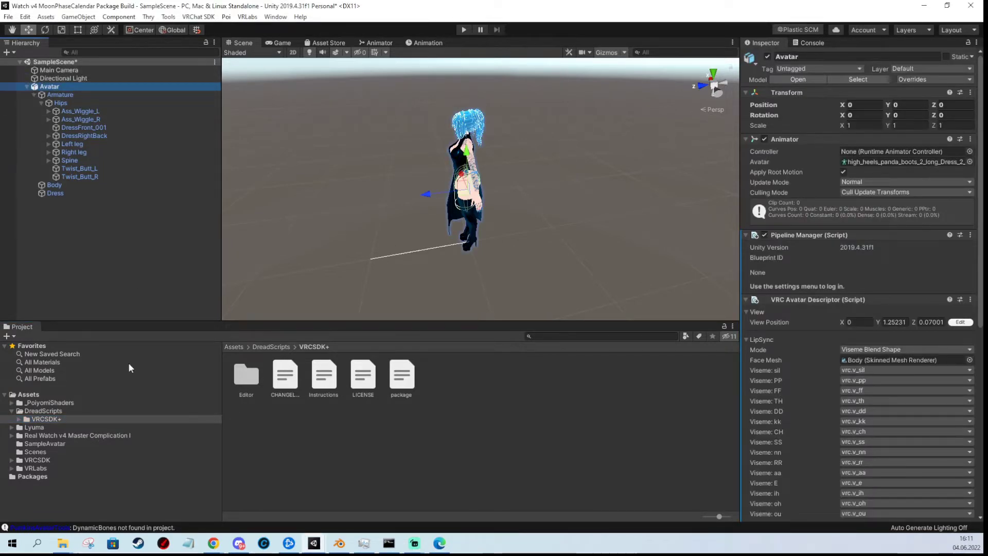
pyautogui.click(45, 461)
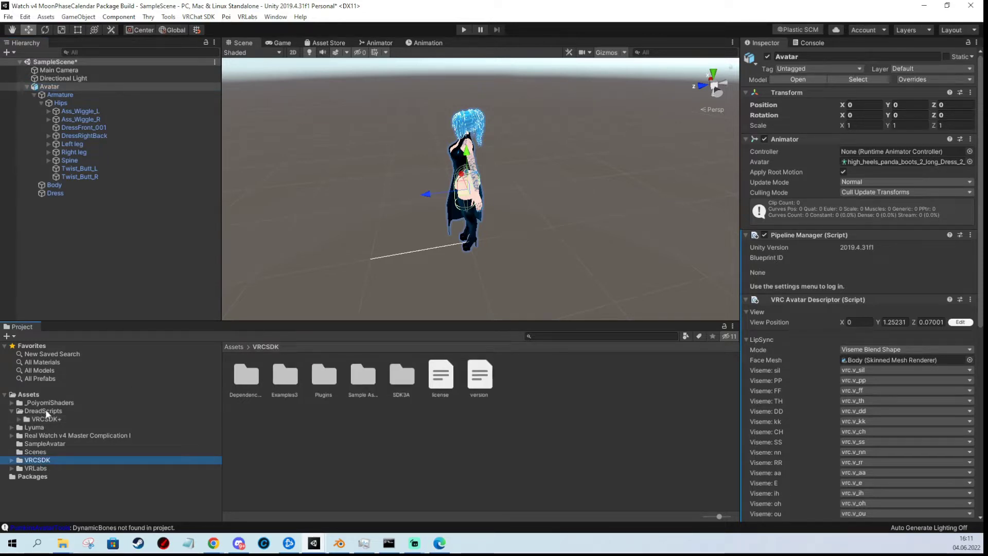
pyautogui.click(60, 435)
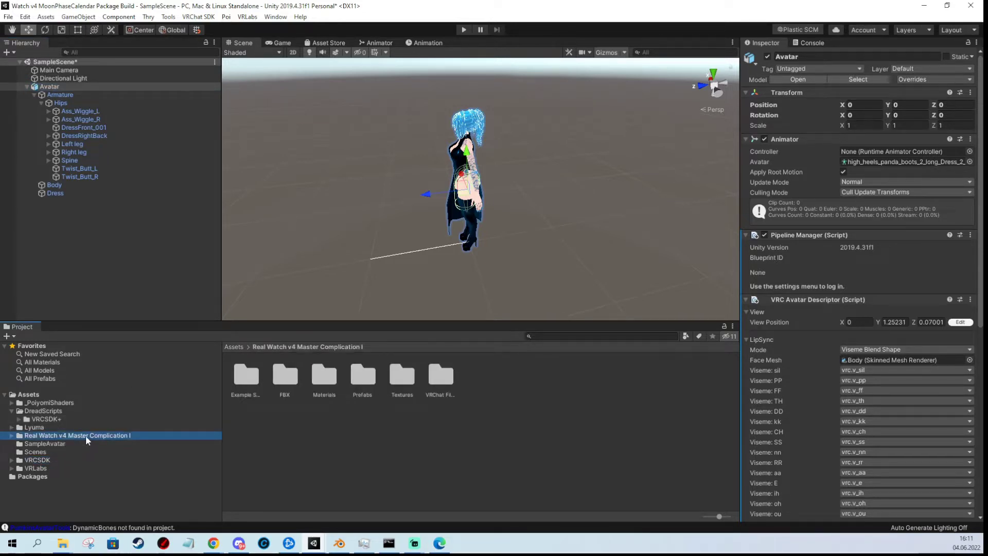
pyautogui.click(49, 403)
pyautogui.click(36, 428)
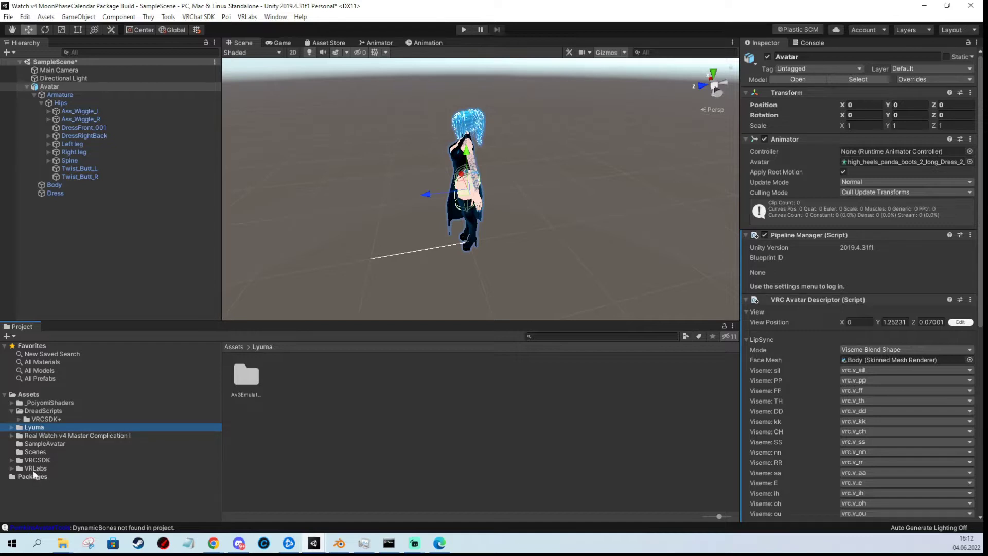
pyautogui.click(47, 418)
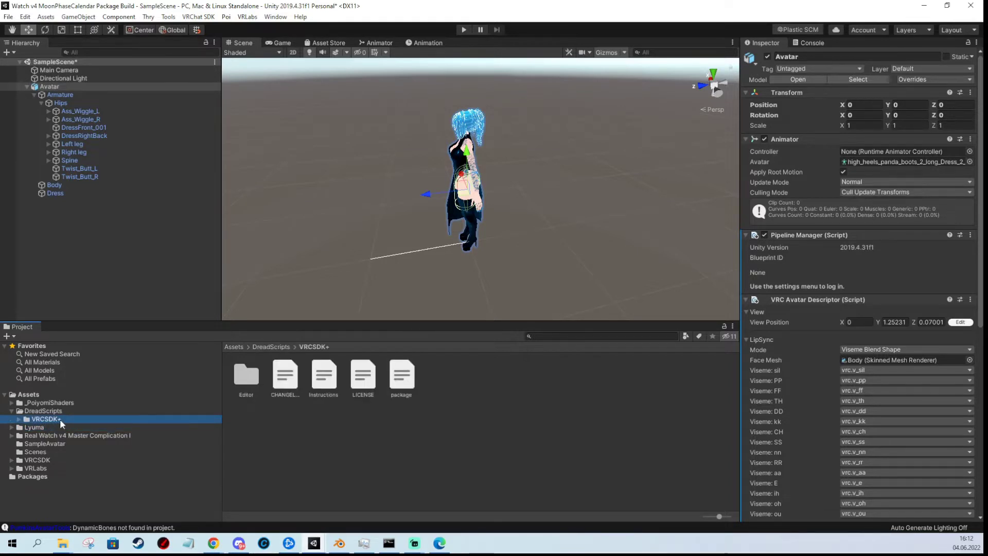
pyautogui.click(14, 469)
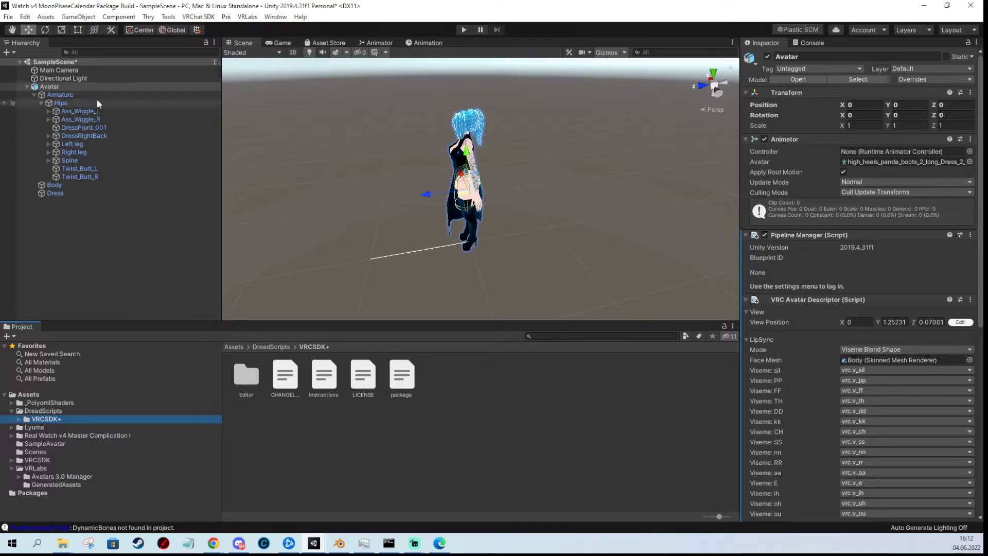
# Drag the RealWatch prefab from Real Watch v4 Master Complication I > Prefabs into the Hierarchy.
pyautogui.click(61, 86)
pyautogui.keyDown('alt'); pyautogui.moveTo(463, 161); pyautogui.dragTo(520, 231); pyautogui.keyUp('alt')
pyautogui.scroll(6, 487, 222)
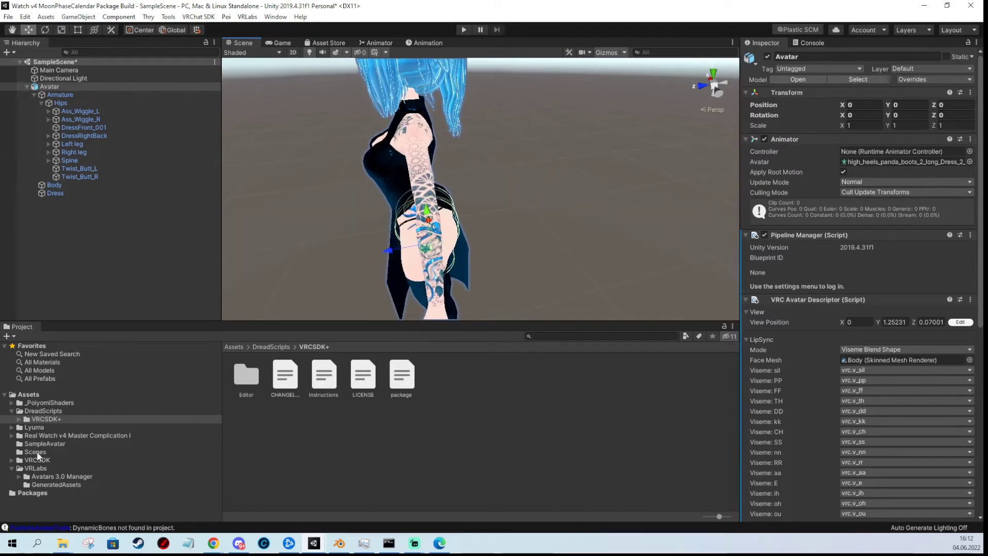
pyautogui.click(11, 436)
pyautogui.scroll(-3, 54, 452)
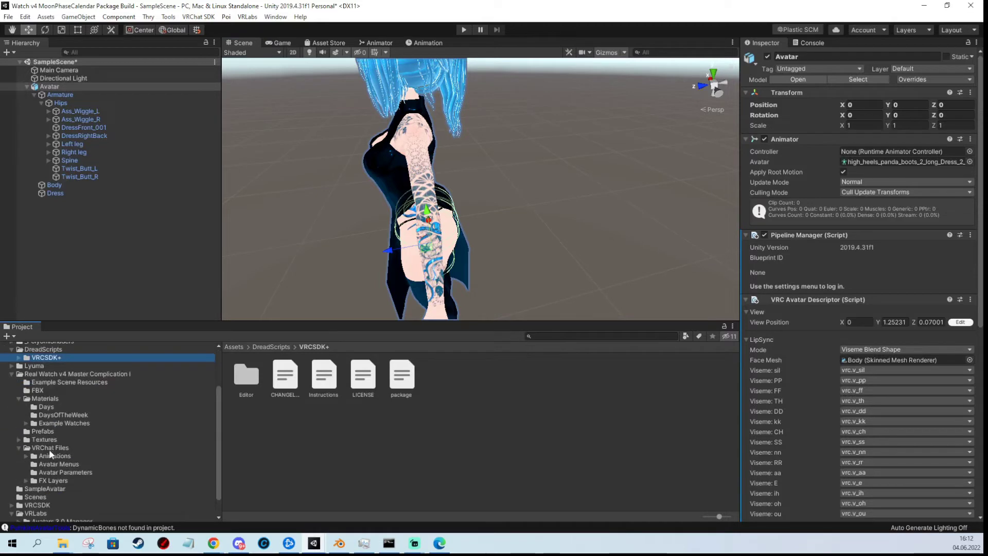
pyautogui.click(43, 431)
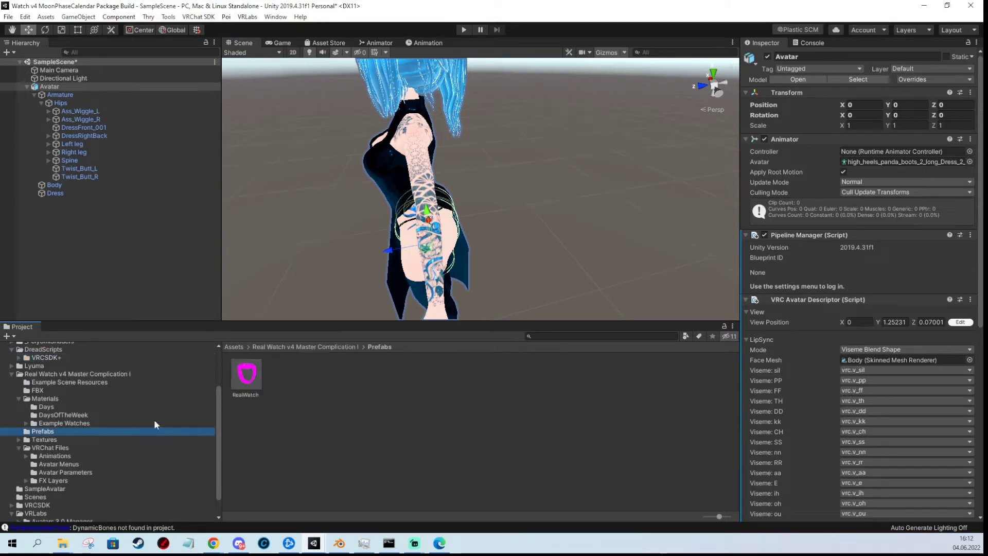
pyautogui.click(246, 374)
pyautogui.moveTo(885, 414); pyautogui.dragTo(884, 383)
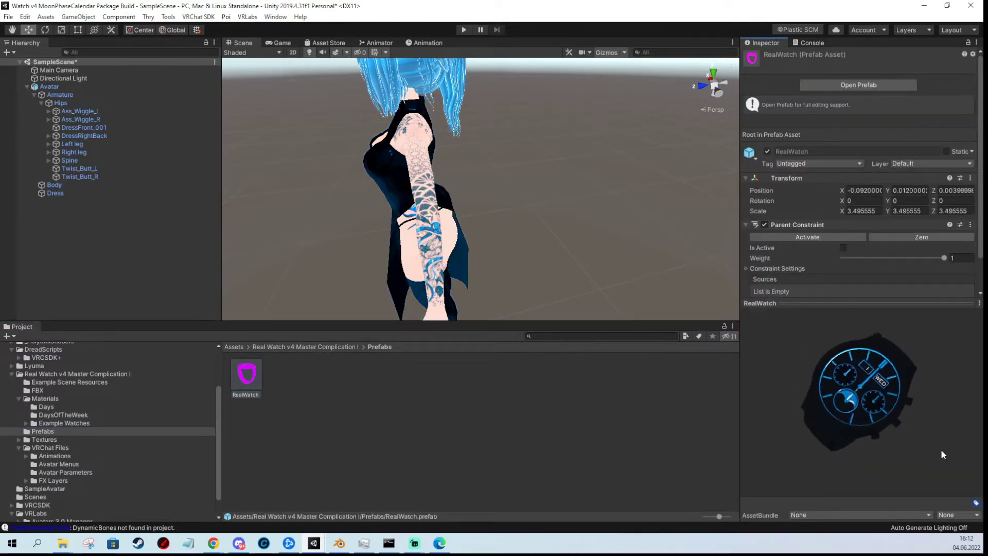
pyautogui.moveTo(262, 378); pyautogui.dragTo(45, 86)
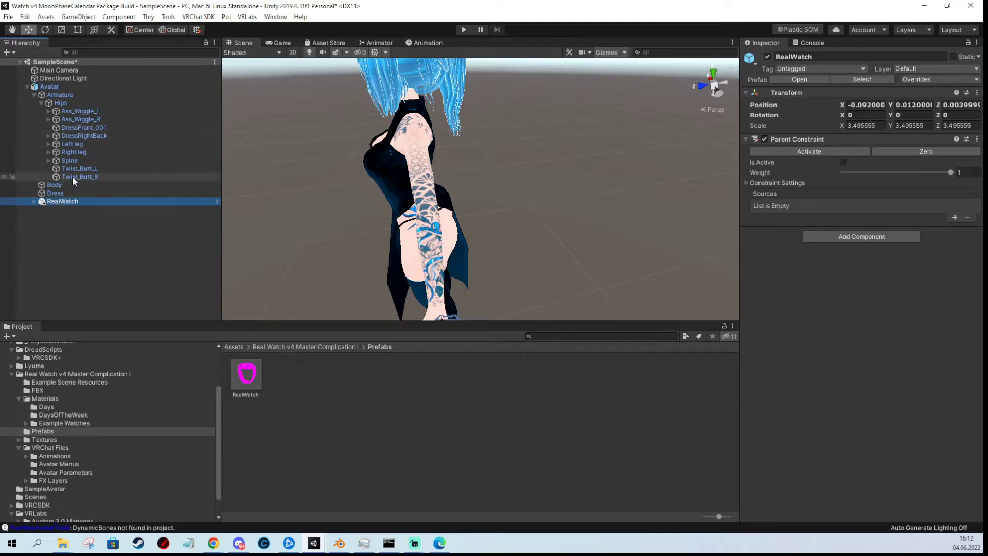
# Expand Spine > Chest > Left shoulder > Left arm > Left elbow and select LeftHandAnchor.
pyautogui.moveTo(492, 239); pyautogui.dragTo(577, 163, button='right')
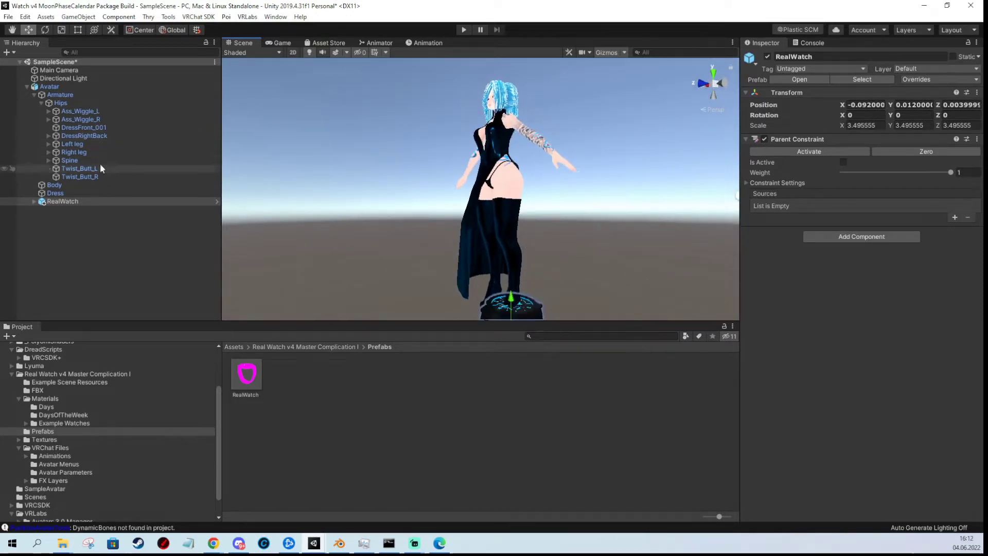
pyautogui.scroll(3, 426, 196)
pyautogui.moveTo(426, 195); pyautogui.dragTo(537, 200, button='right')
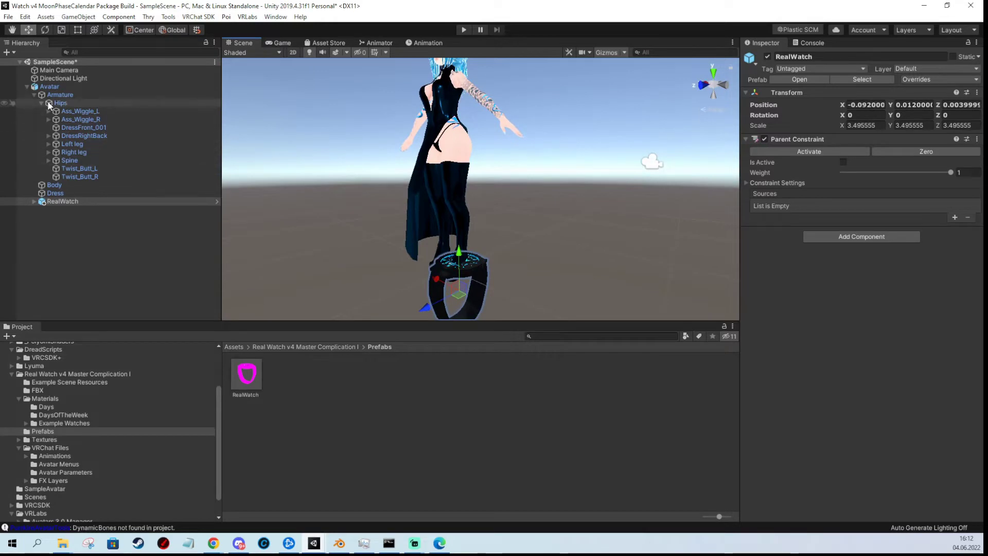
pyautogui.click(49, 160)
pyautogui.click(57, 168)
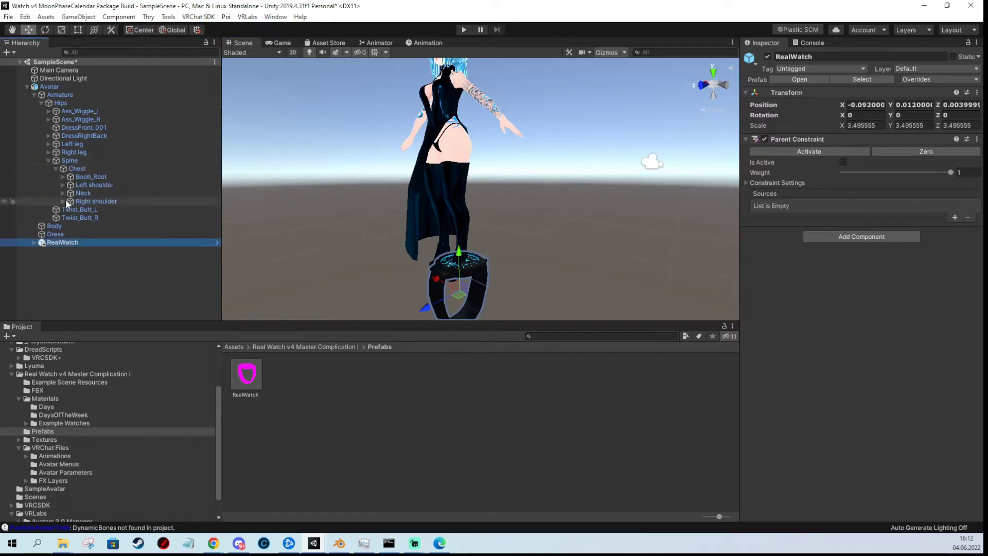
pyautogui.click(63, 185)
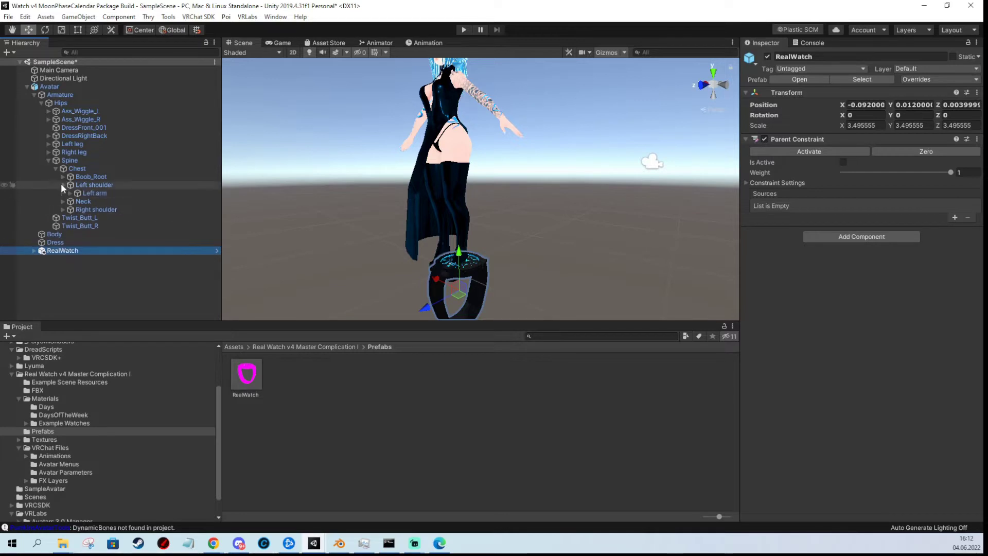
pyautogui.click(71, 193)
pyautogui.click(77, 202)
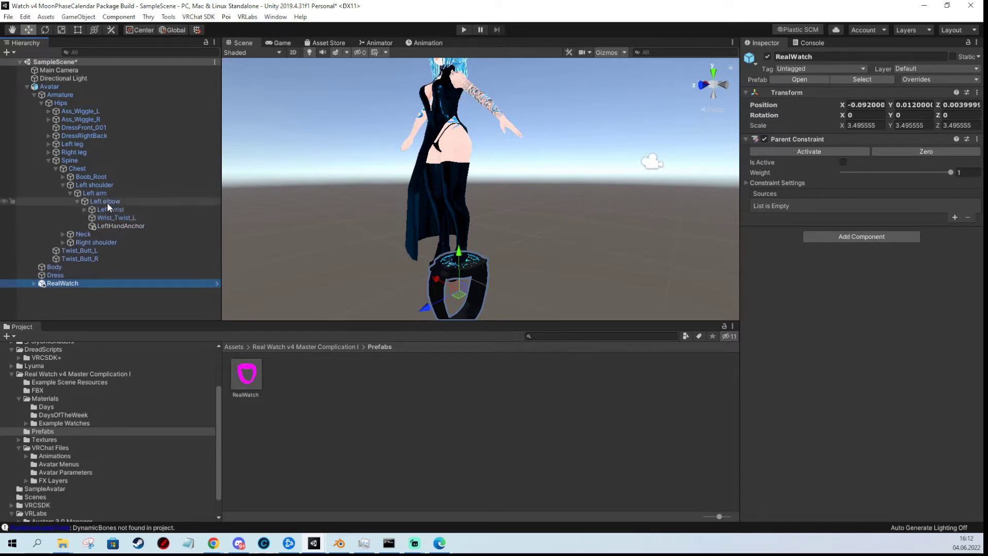
pyautogui.click(110, 226)
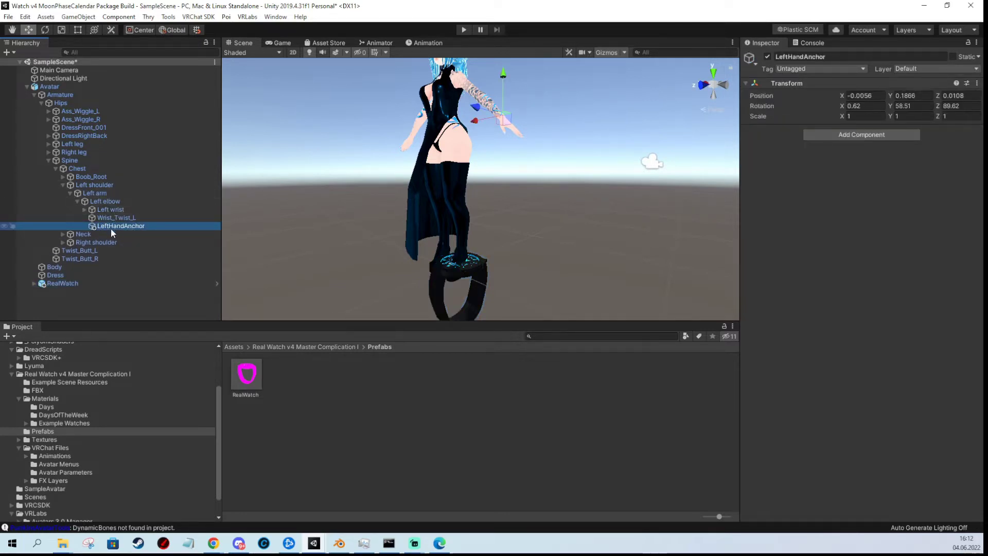
# Select RealWatch to show its Parent Constraint with an empty sources list.
pyautogui.moveTo(261, 224); pyautogui.dragTo(474, 120, button='middle')
pyautogui.keyDown('alt'); pyautogui.moveTo(474, 120); pyautogui.dragTo(502, 258); pyautogui.keyUp('alt')
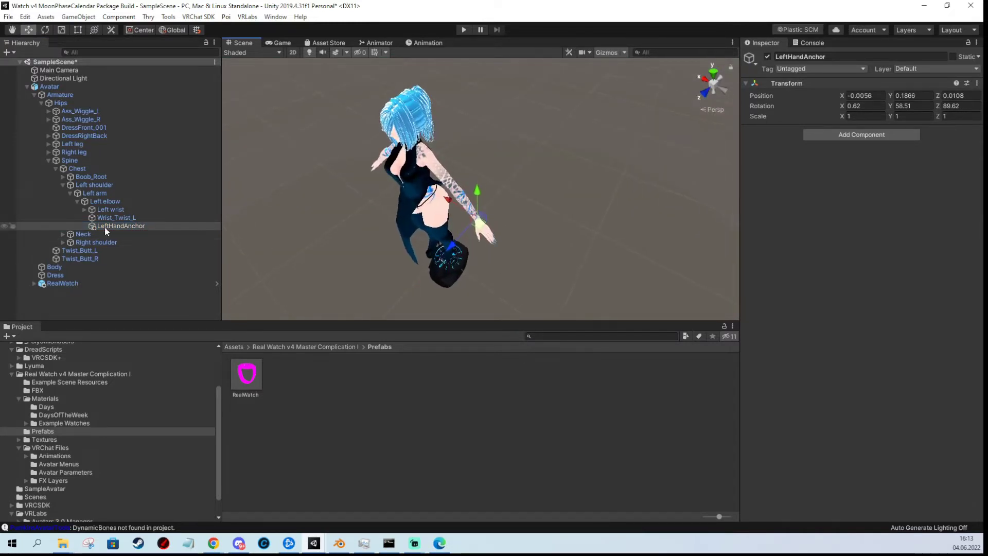
pyautogui.rightClick(101, 203)
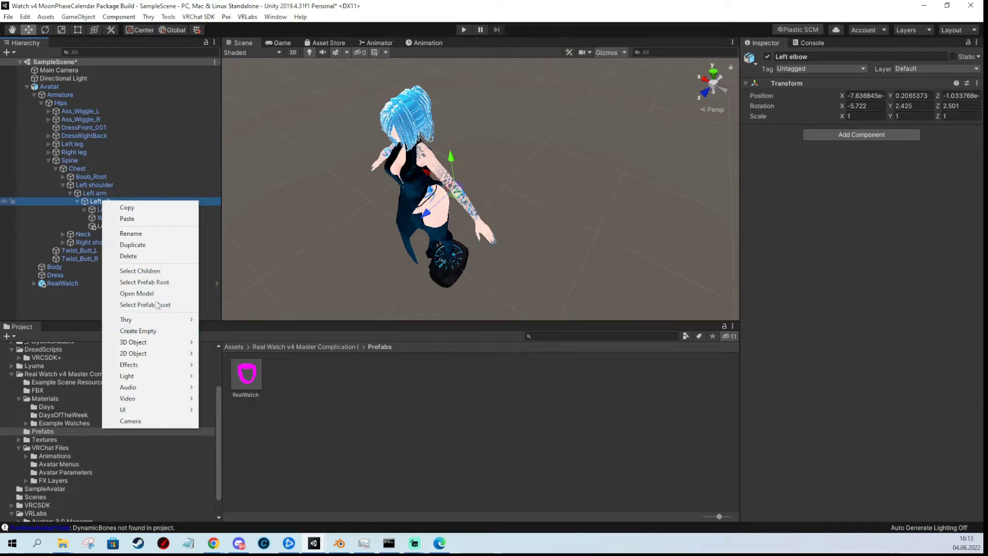
pyautogui.click(226, 157)
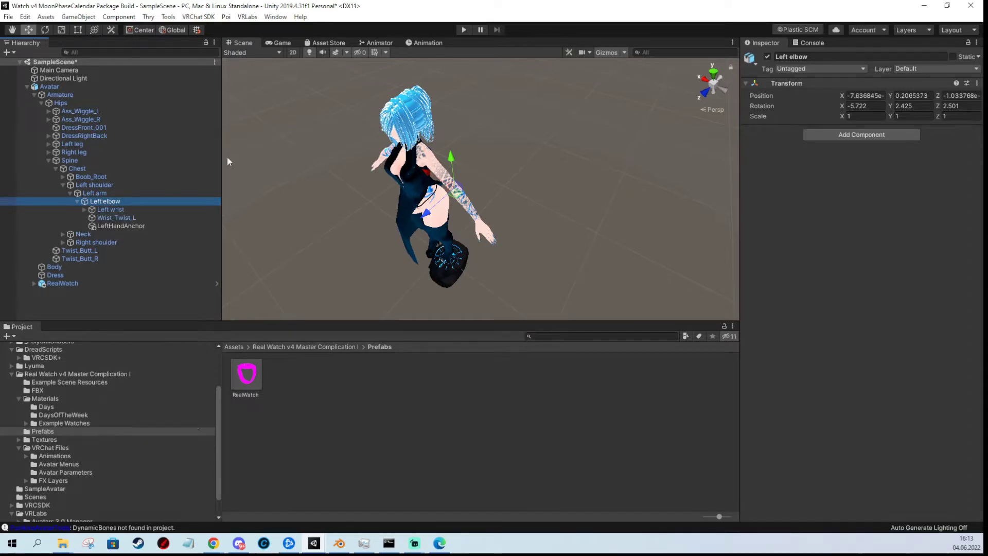
pyautogui.click(58, 283)
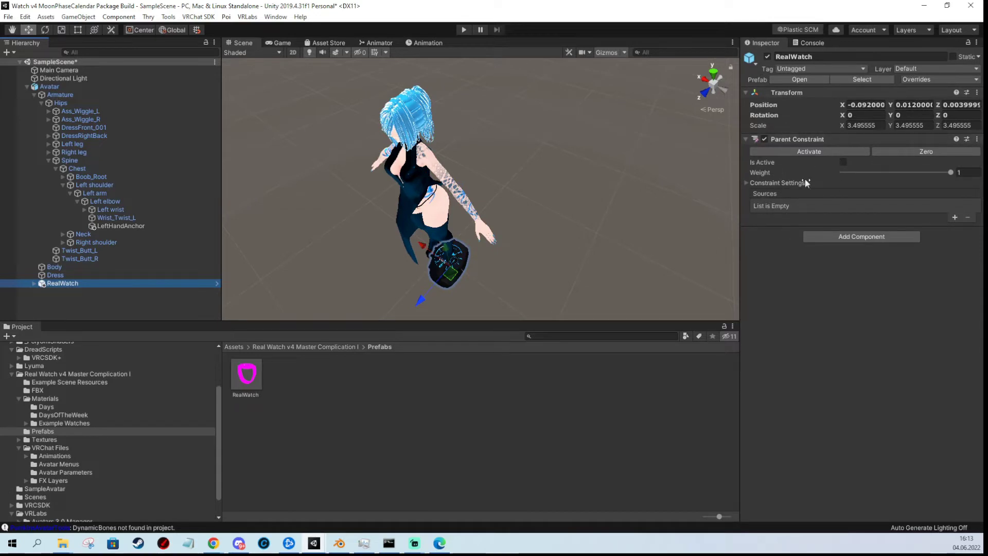
# Add LeftHandAnchor as the Parent Constraint source and zero it so the watch sits on the wrist.
pyautogui.click(954, 218)
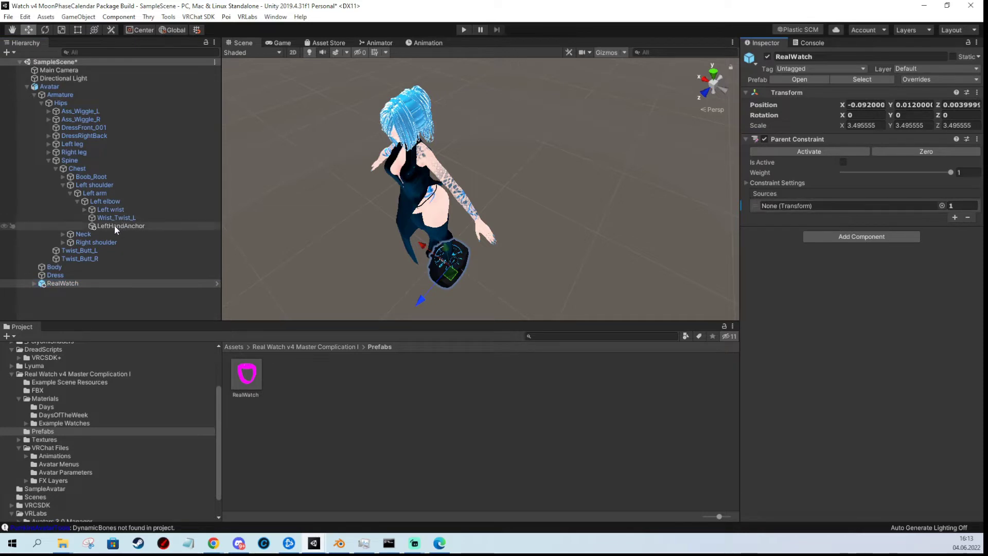
pyautogui.moveTo(104, 225); pyautogui.dragTo(795, 206)
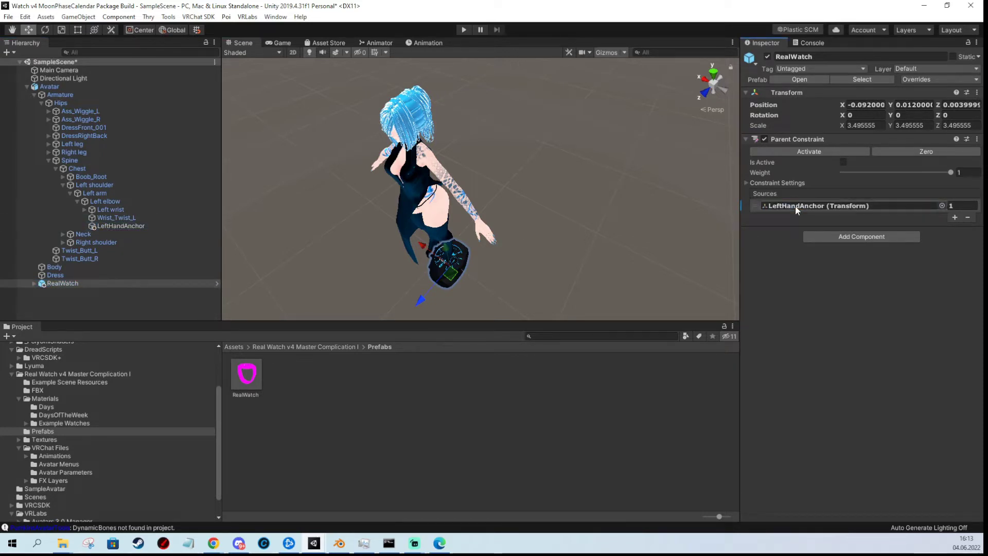
pyautogui.click(907, 152)
pyautogui.keyDown('alt'); pyautogui.moveTo(504, 154); pyautogui.dragTo(449, 172); pyautogui.keyUp('alt')
pyautogui.scroll(6, 449, 172)
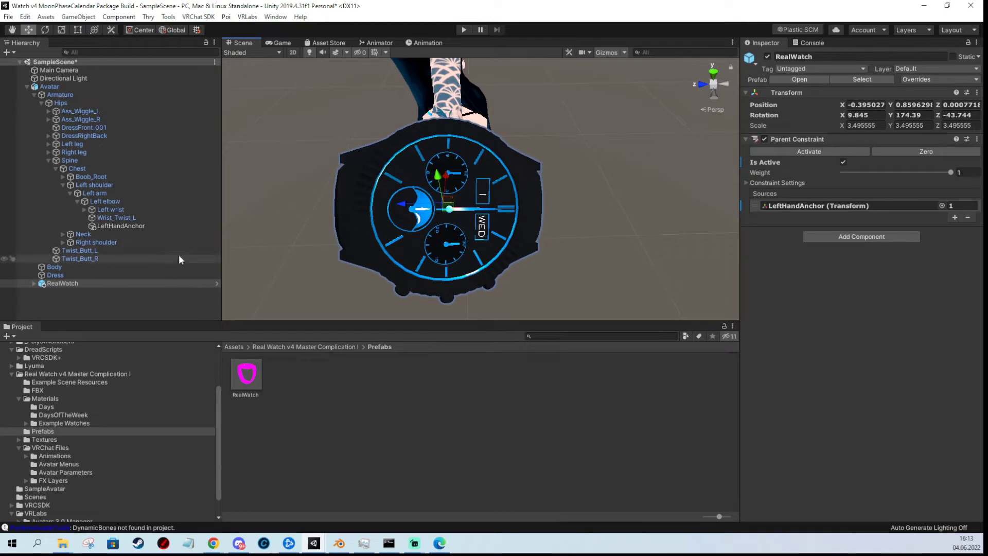
pyautogui.click(63, 31)
pyautogui.click(66, 284)
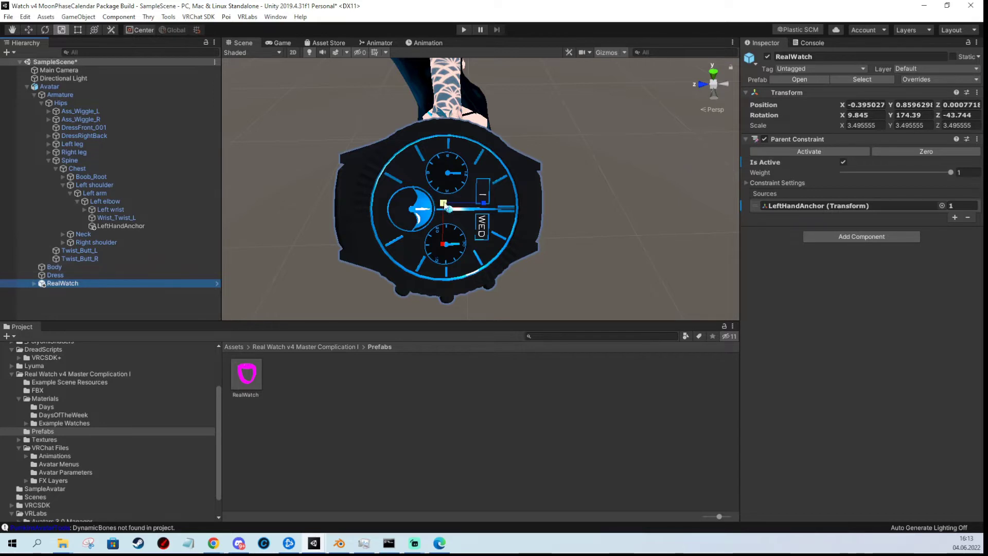
pyautogui.moveTo(443, 203); pyautogui.dragTo(408, 192)
pyautogui.scroll(5, 437, 198)
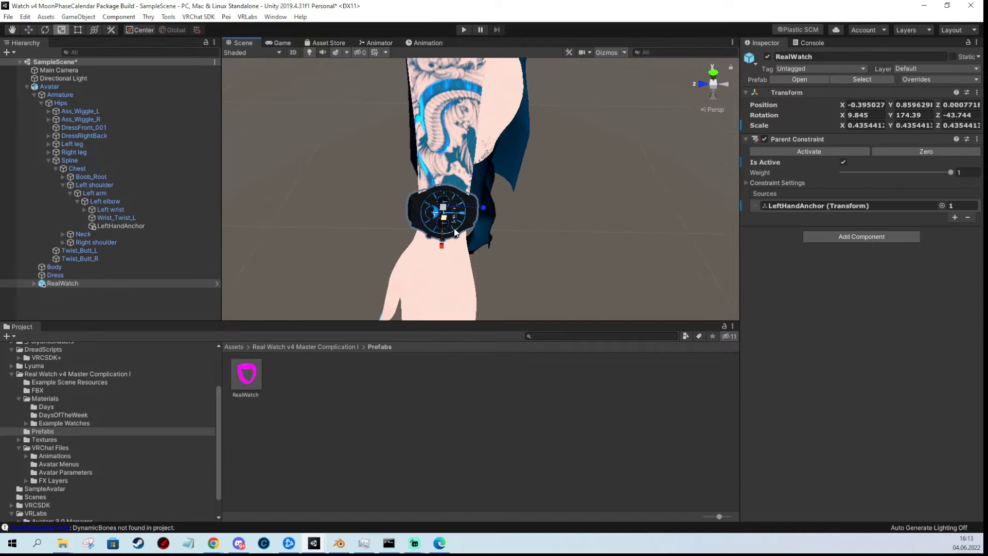
pyautogui.scroll(3, 454, 232)
pyautogui.click(103, 226)
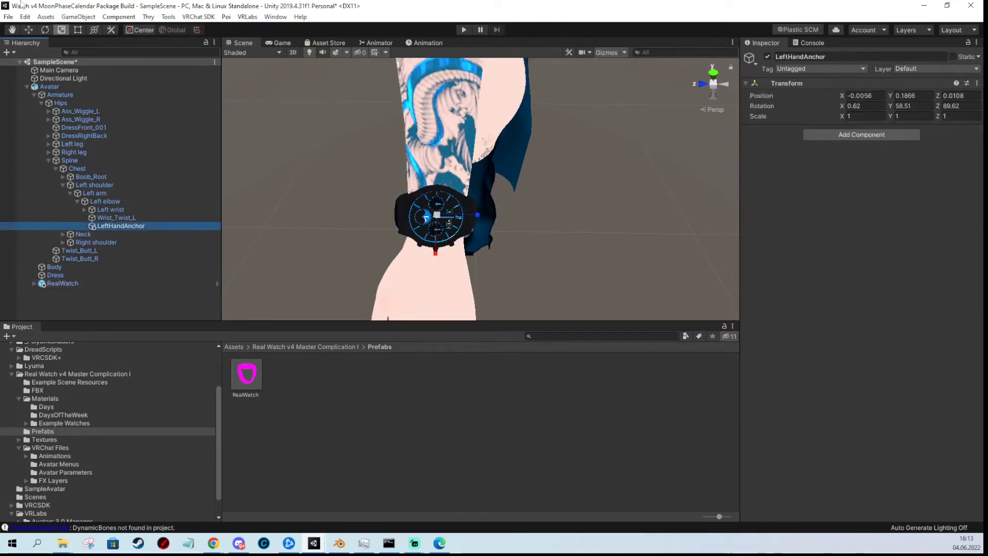
pyautogui.click(29, 30)
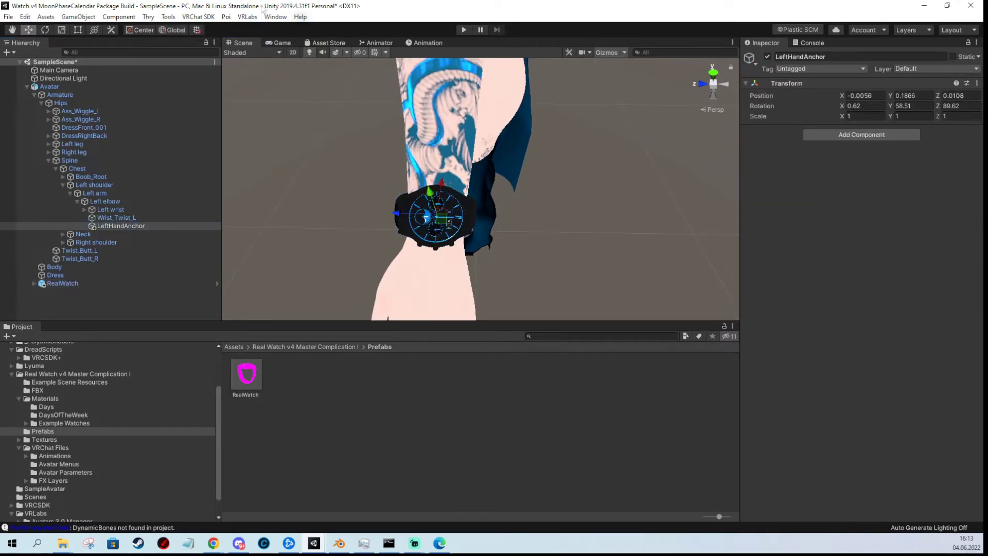
pyautogui.click(172, 30)
pyautogui.moveTo(440, 253); pyautogui.dragTo(441, 244)
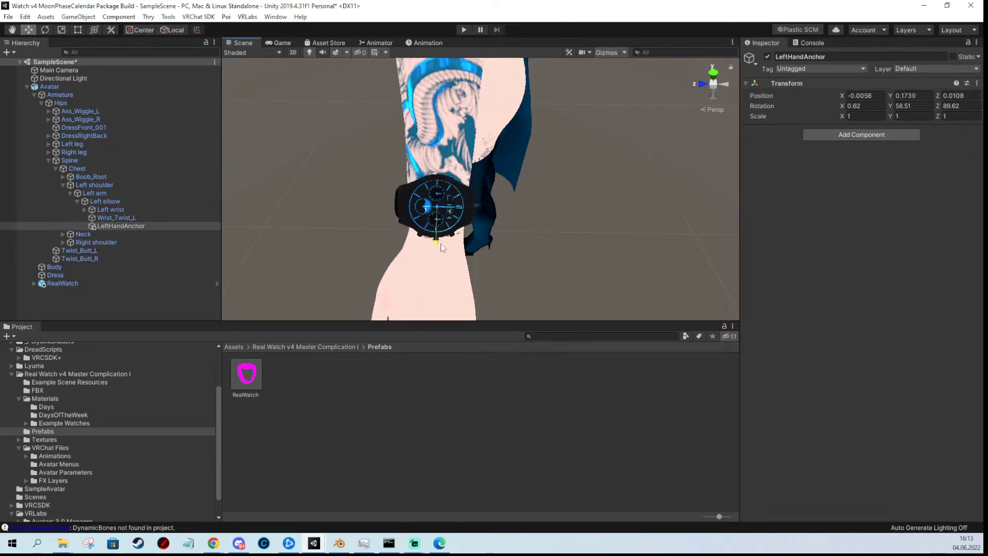
pyautogui.hotkey('ctrl', 'z')
pyautogui.scroll(2, 470, 227)
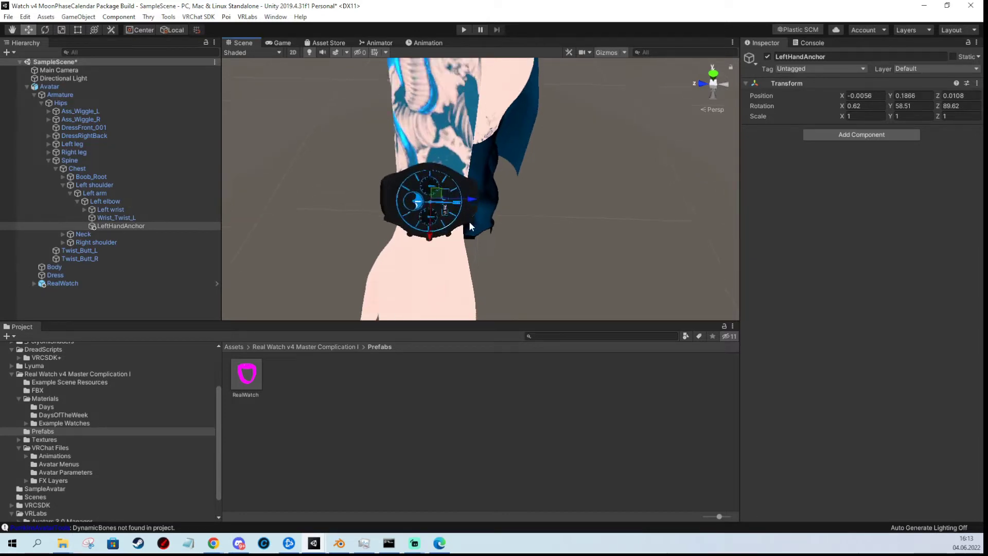
pyautogui.scroll(3, 469, 226)
pyautogui.scroll(-4, 473, 225)
pyautogui.scroll(2, 486, 224)
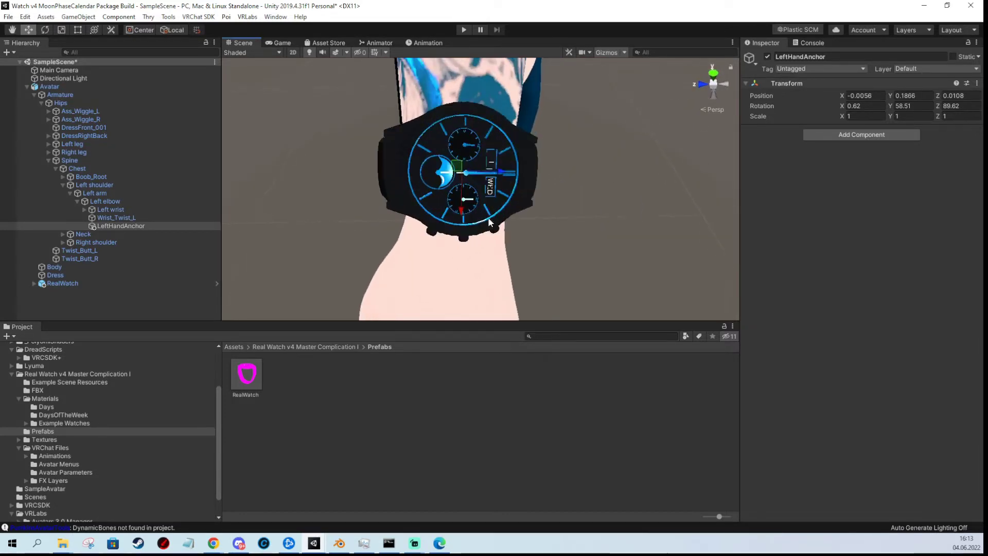
pyautogui.scroll(-1, 486, 223)
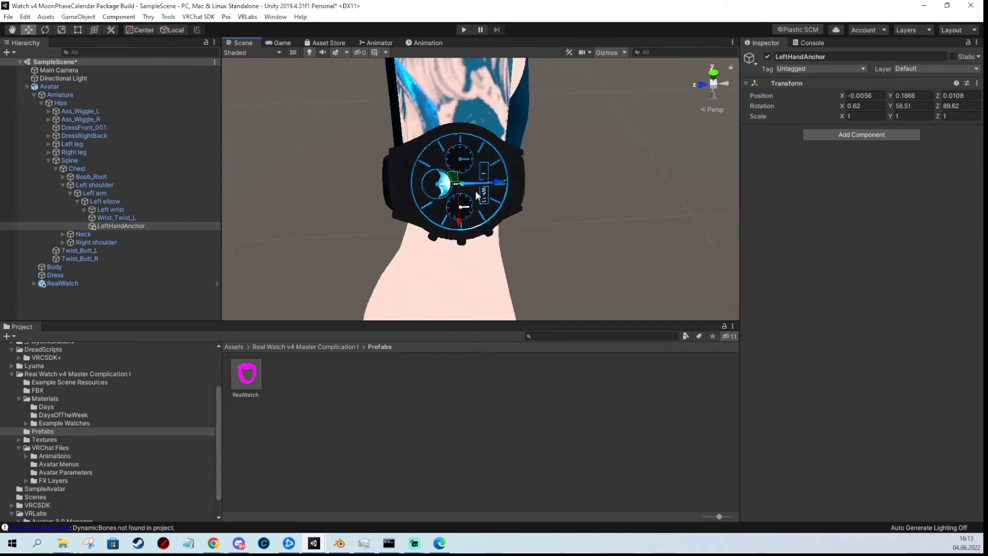
pyautogui.scroll(-2, 476, 195)
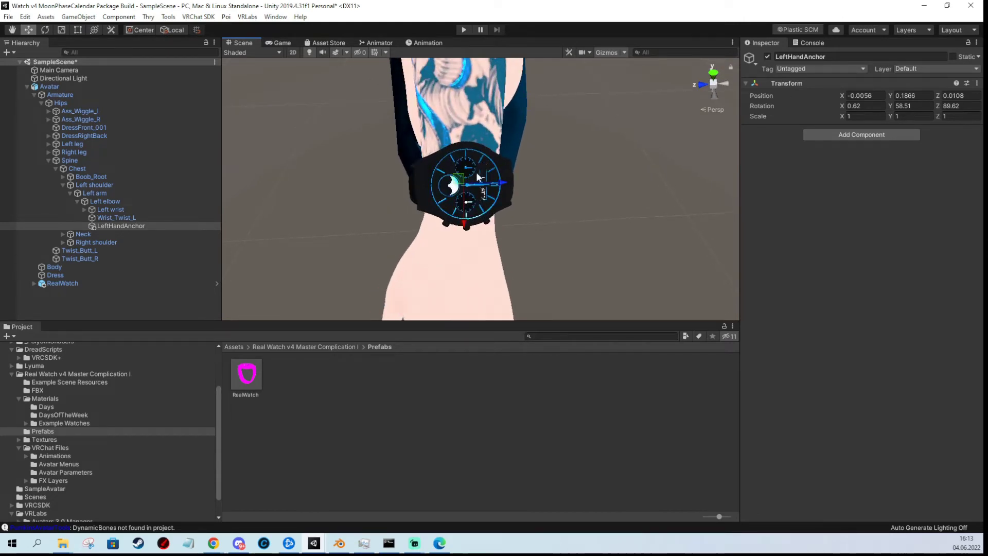
pyautogui.keyDown('alt'); pyautogui.moveTo(479, 178); pyautogui.dragTo(421, 129); pyautogui.keyUp('alt')
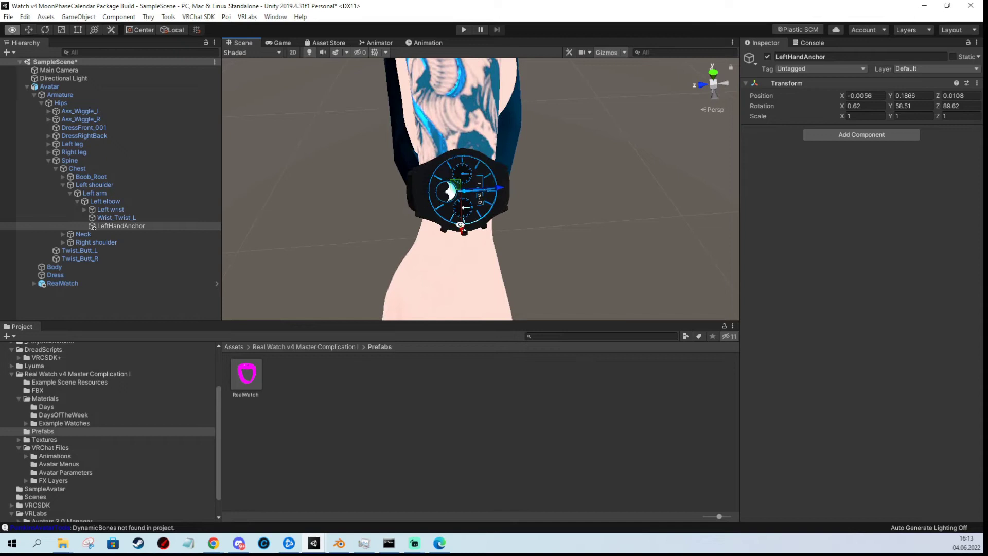
pyautogui.scroll(-3, 565, 150)
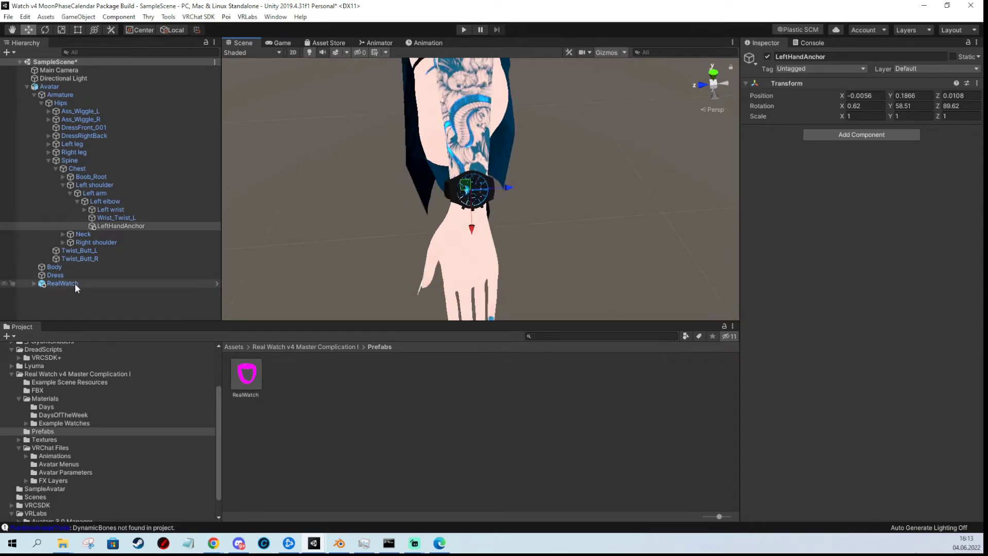
pyautogui.moveTo(75, 283); pyautogui.dragTo(45, 87)
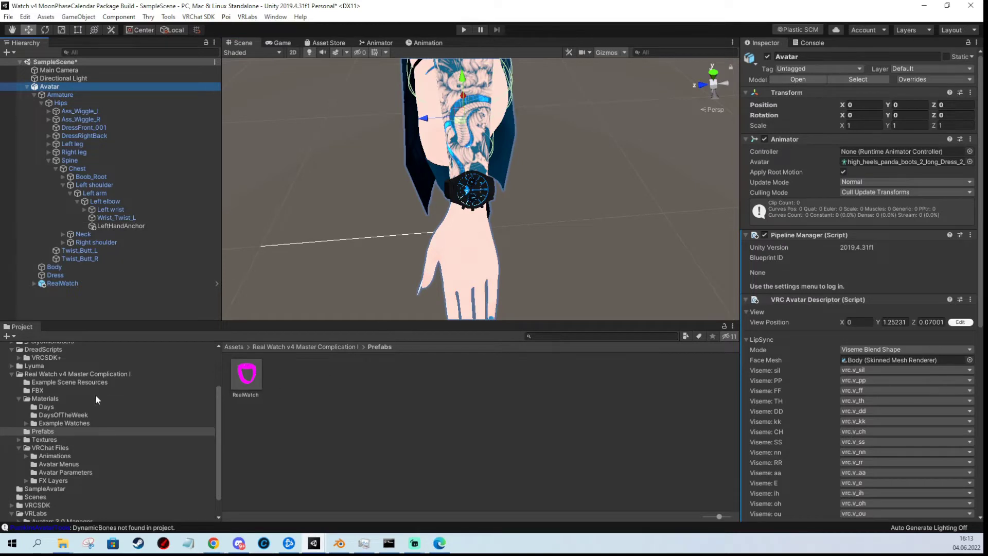
# Scroll the Avatar's descriptor down to Playable Layers and Expressions.
pyautogui.scroll(-10, 910, 362)
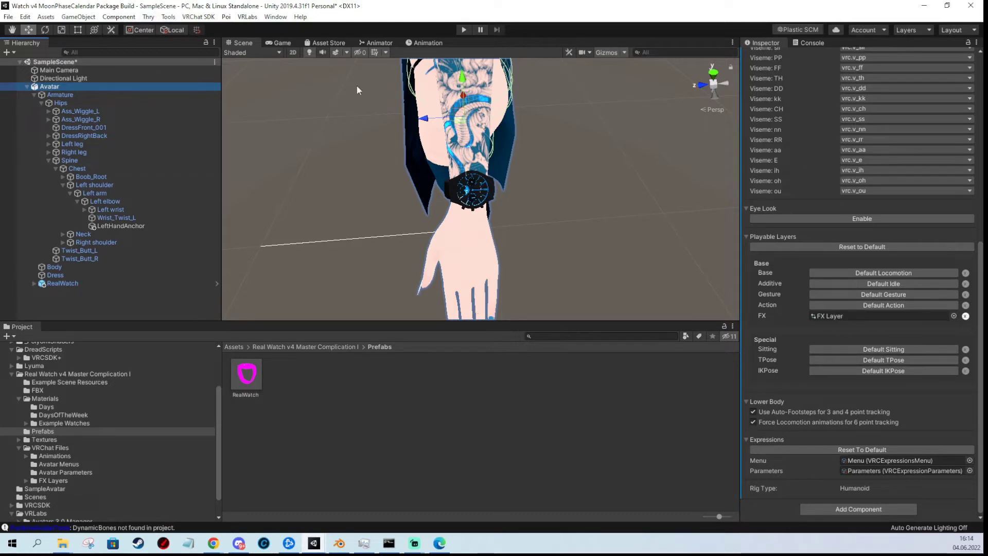
# Load the Avatar into the VRLabs AV3 Manager.
pyautogui.click(248, 17)
pyautogui.click(272, 29)
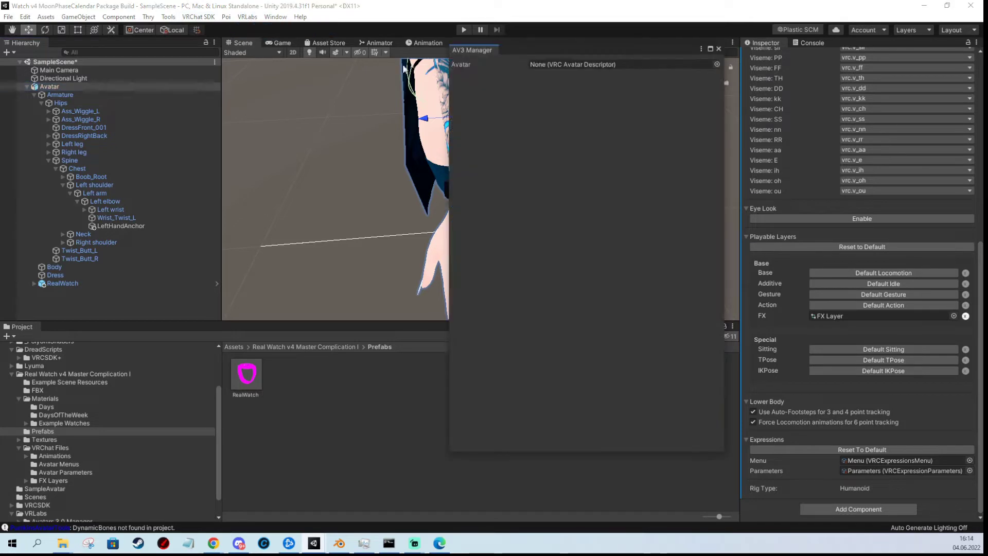
pyautogui.moveTo(536, 54); pyautogui.dragTo(510, 91)
pyautogui.moveTo(66, 87); pyautogui.dragTo(550, 109)
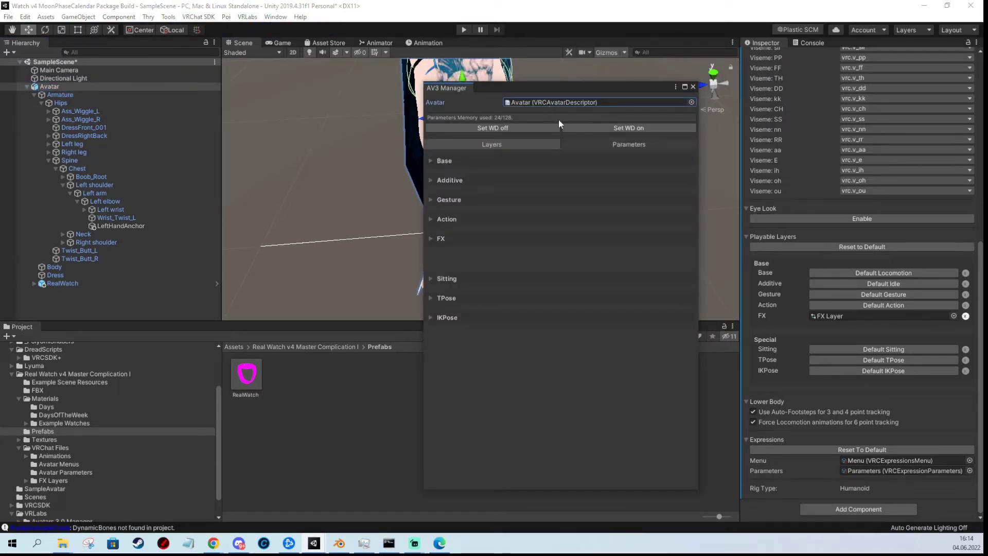
# Merge the watch's FX controller from its FX Layers folder into the avatar's FX layer.
pyautogui.click(431, 238)
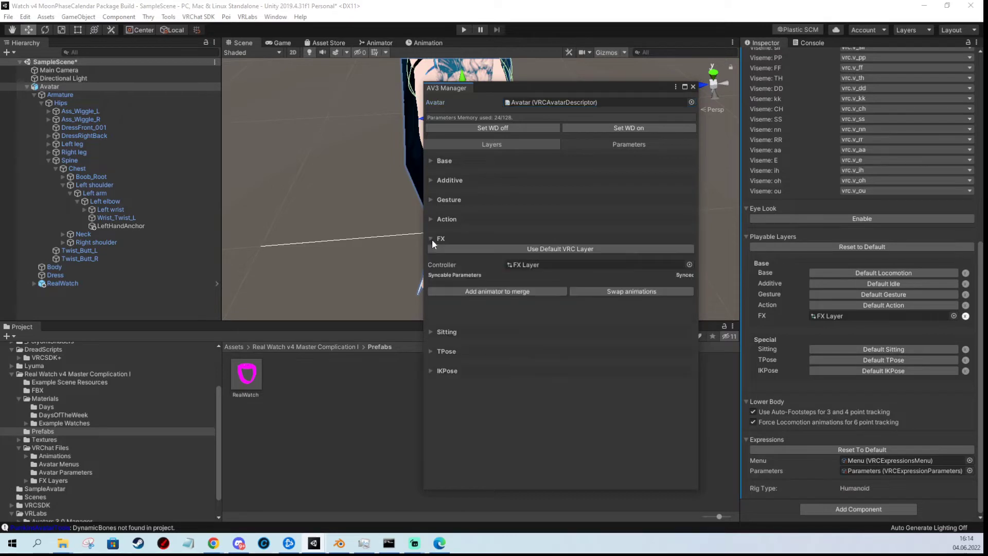
pyautogui.click(510, 292)
pyautogui.scroll(-2, 53, 426)
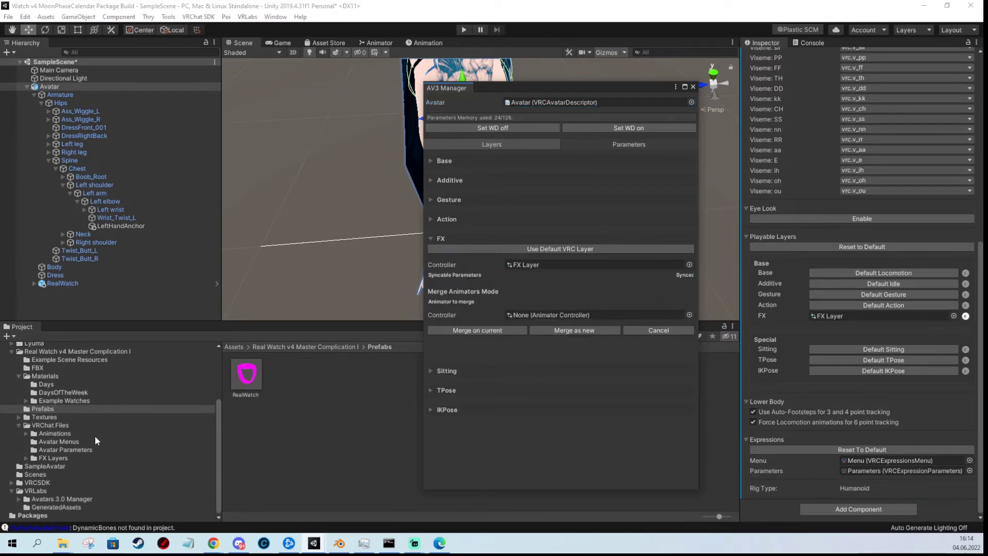
pyautogui.click(46, 458)
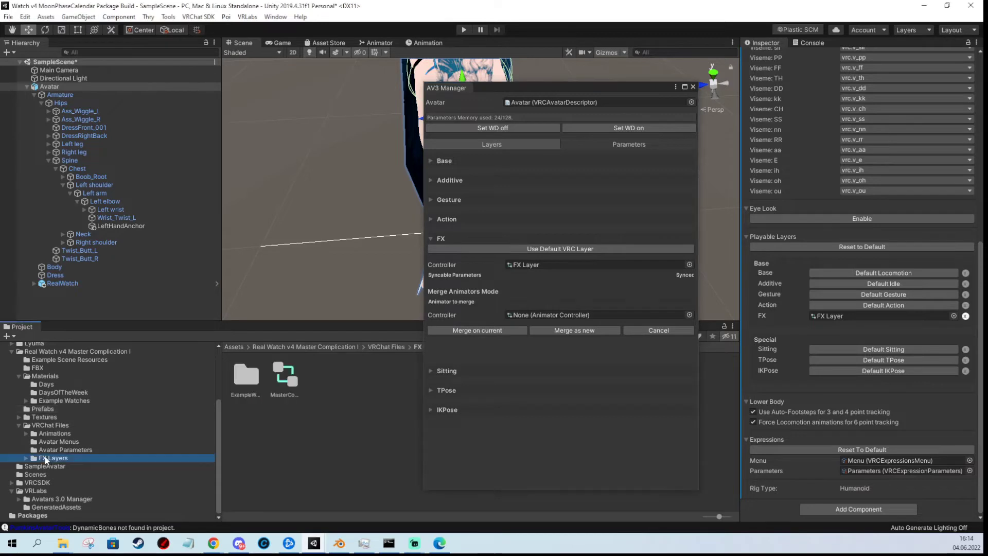
pyautogui.scroll(3, 47, 462)
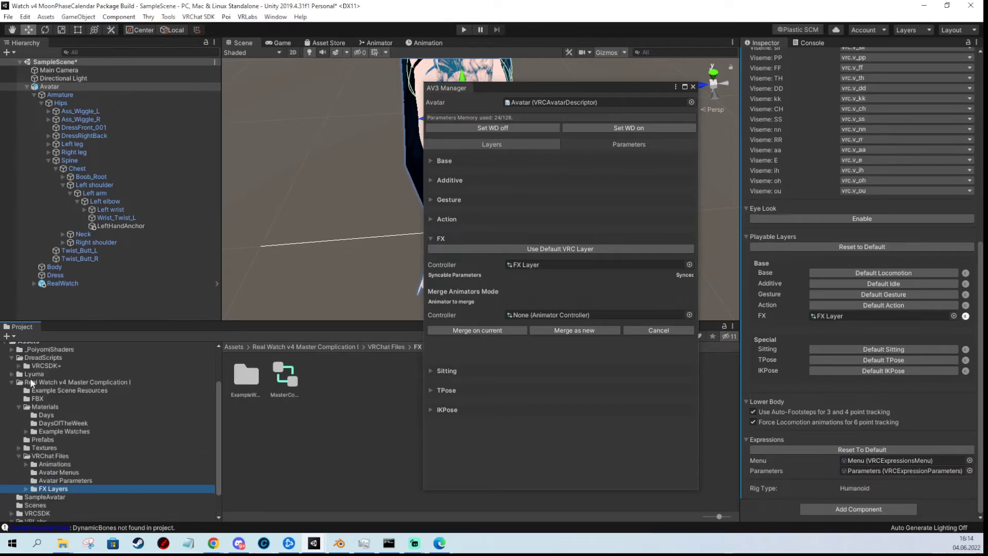
pyautogui.moveTo(284, 376); pyautogui.dragTo(523, 312)
pyautogui.scroll(-3, 486, 304)
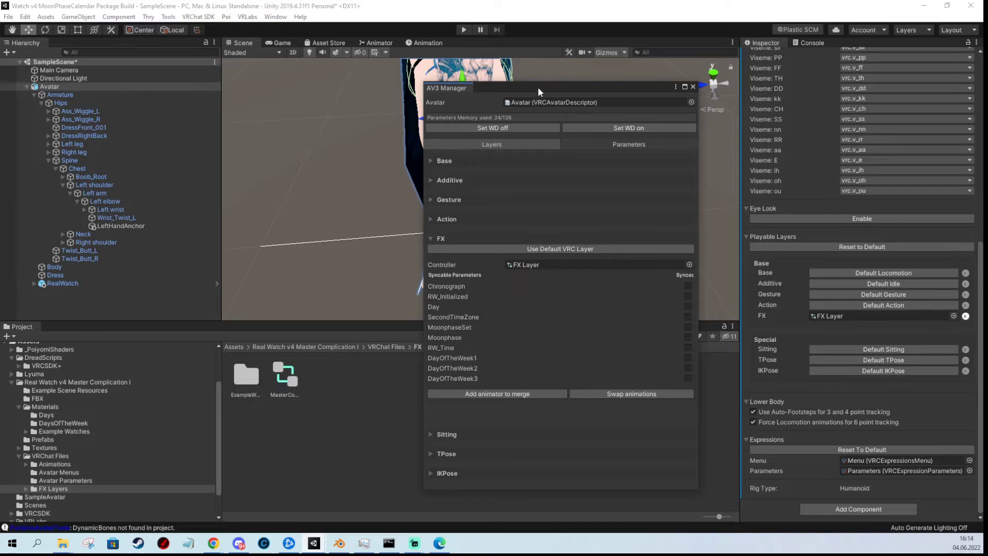
# Close the AV3 Manager and locate the avatar's Parameters asset in the SampleAvatar folder.
pyautogui.moveTo(539, 88); pyautogui.dragTo(488, 84)
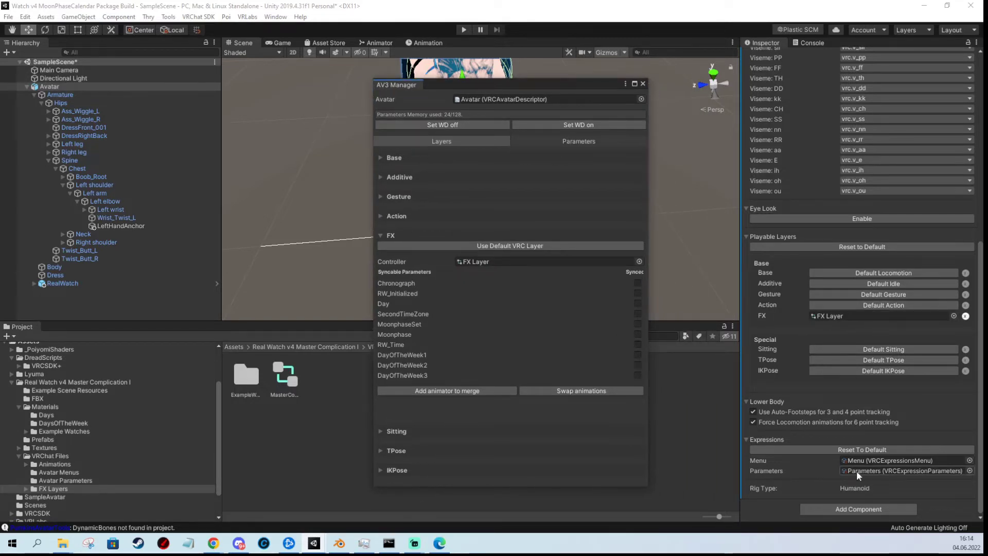
pyautogui.click(642, 84)
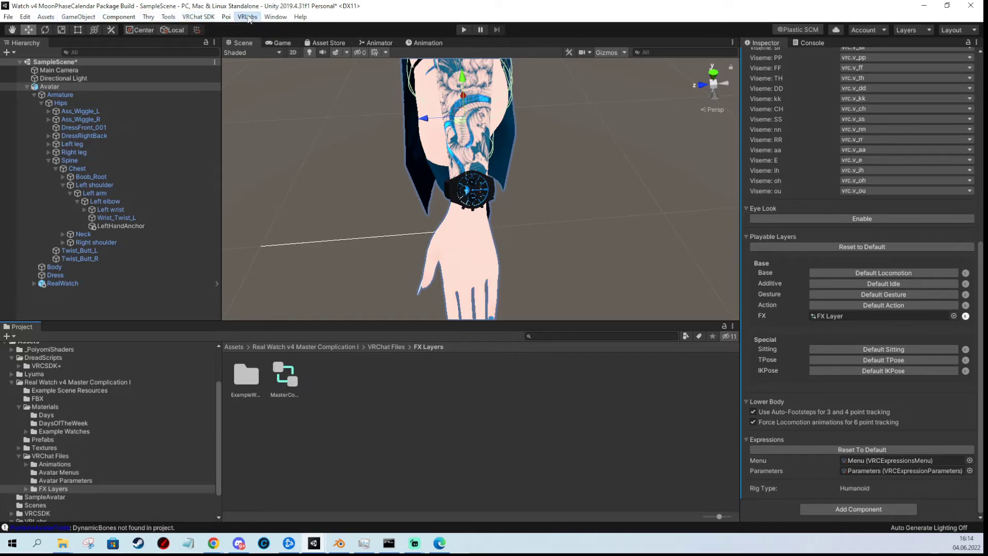
pyautogui.click(276, 16)
pyautogui.moveTo(185, 18)
pyautogui.click(247, 28)
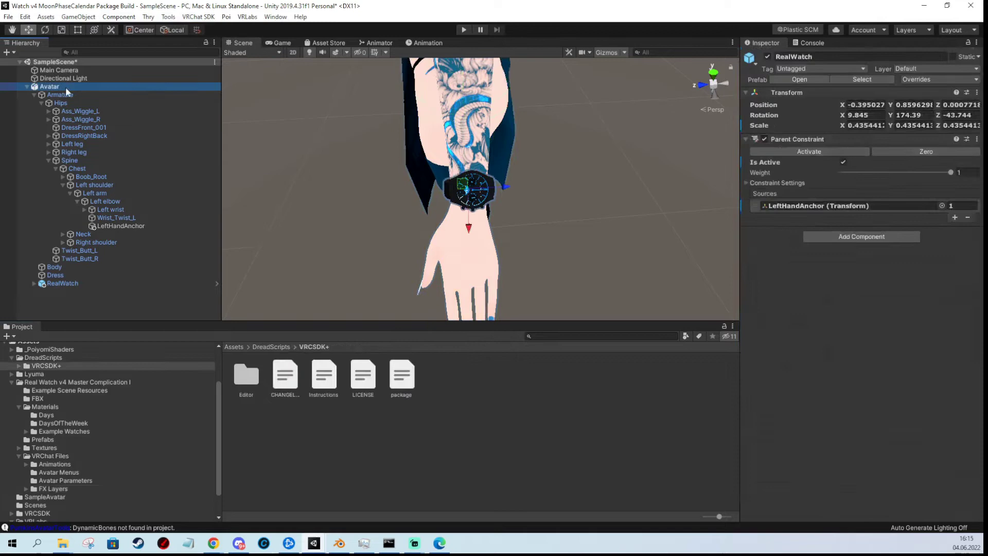
pyautogui.click(854, 469)
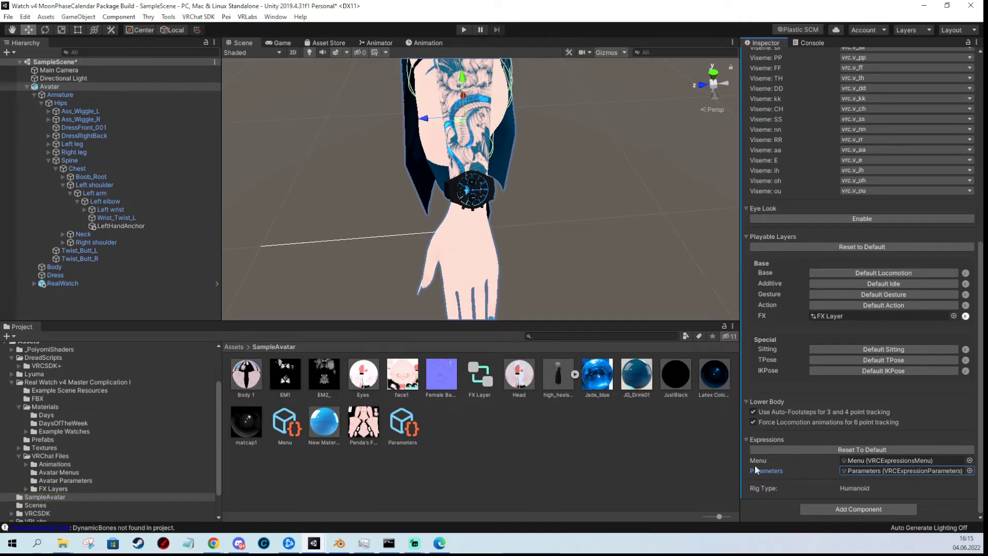
# Merge the watch's Parameters asset into the avatar's Parameters, bringing memory to 63/128.
pyautogui.doubleClick(864, 470)
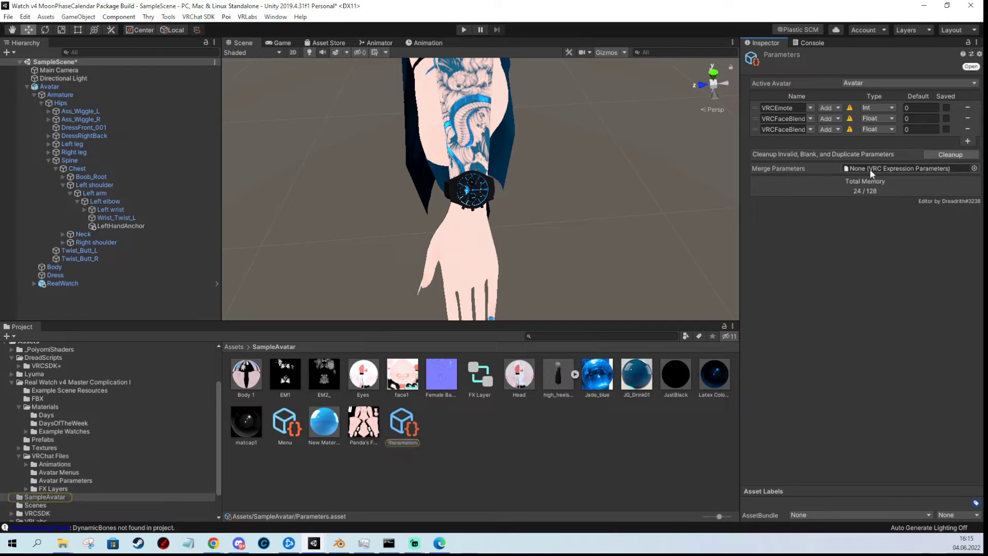
pyautogui.click(58, 481)
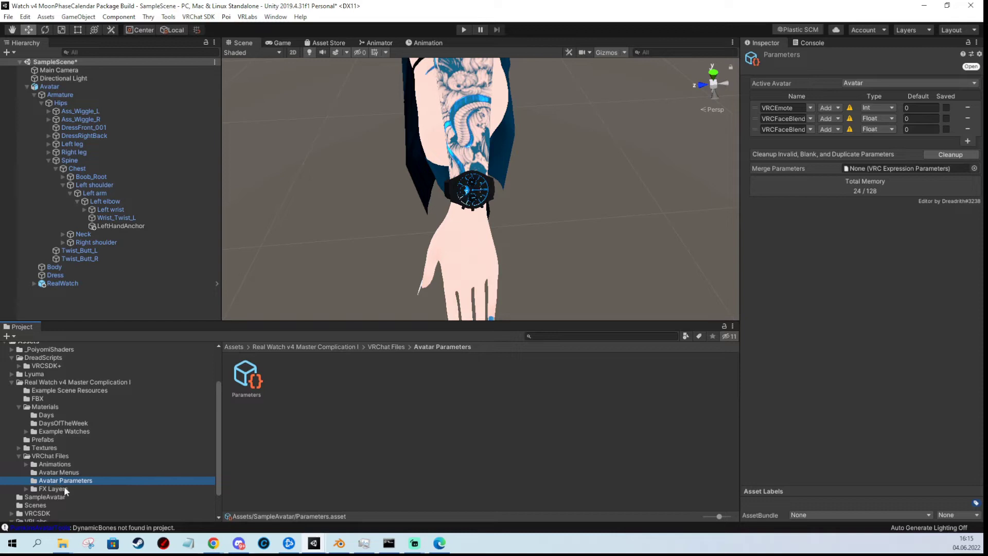
pyautogui.moveTo(245, 378); pyautogui.dragTo(866, 175)
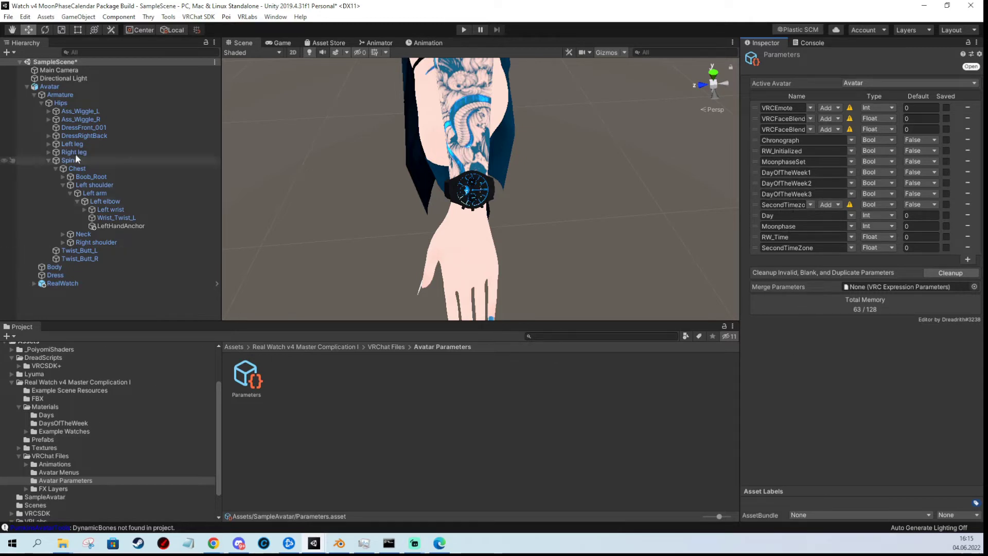
pyautogui.click(60, 86)
pyautogui.scroll(-10, 868, 293)
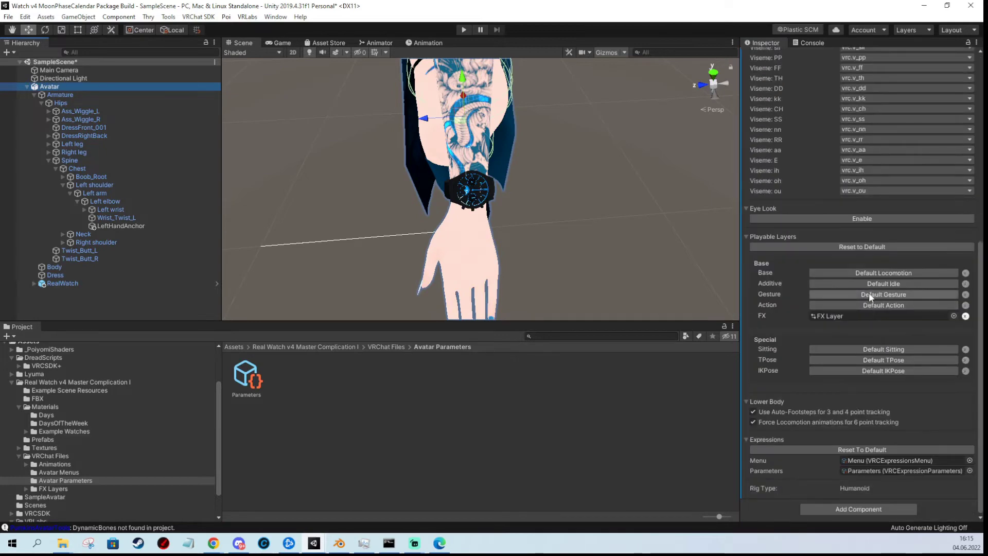
# Add a Sub Menu control linked to Watch Functions in the avatar's Menu and save.
pyautogui.doubleClick(866, 461)
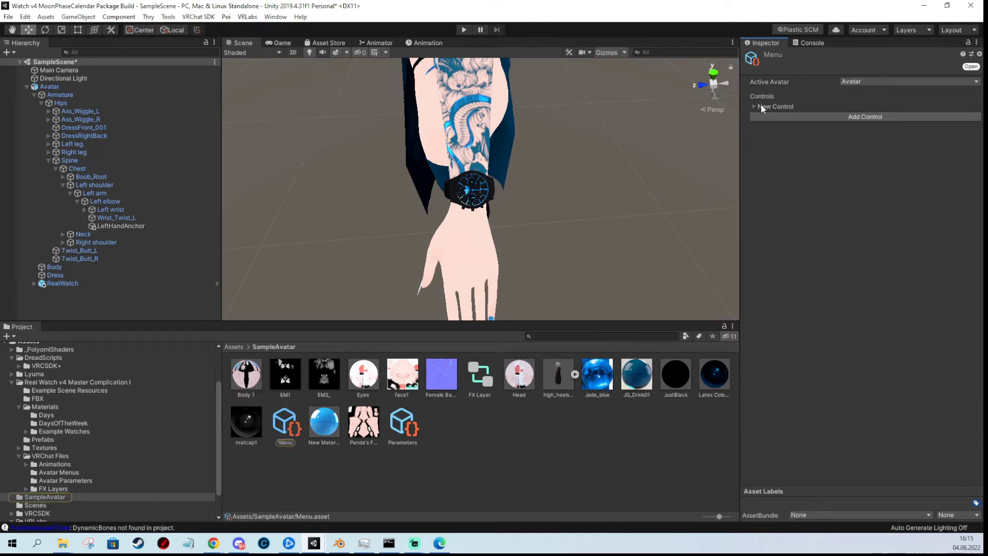
pyautogui.click(760, 105)
pyautogui.click(856, 150)
pyautogui.click(873, 184)
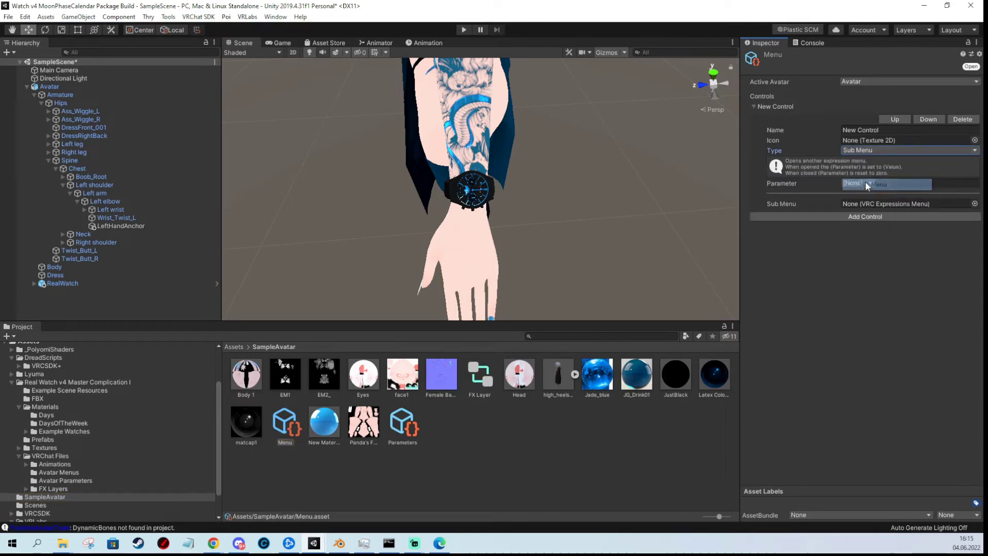
pyautogui.click(55, 472)
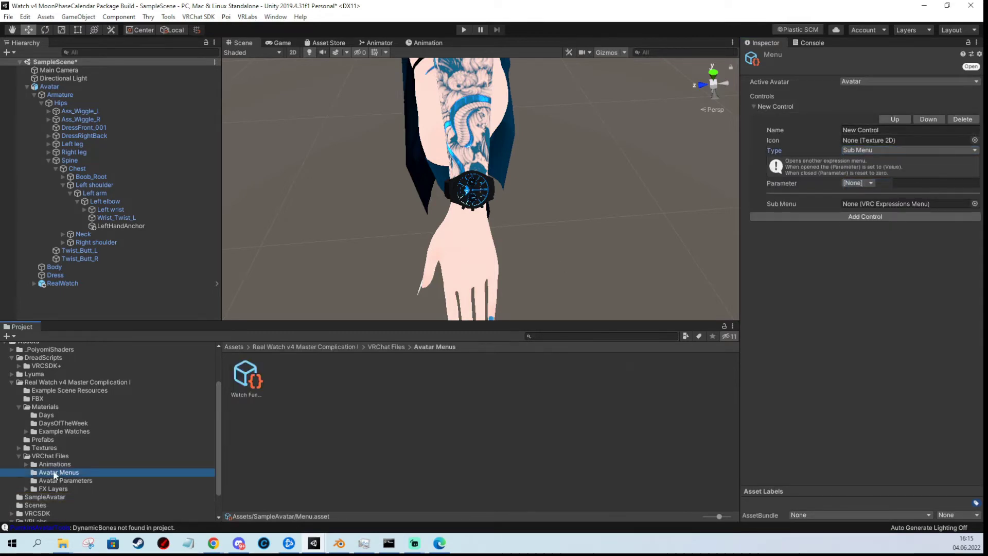
pyautogui.moveTo(252, 369); pyautogui.dragTo(877, 205)
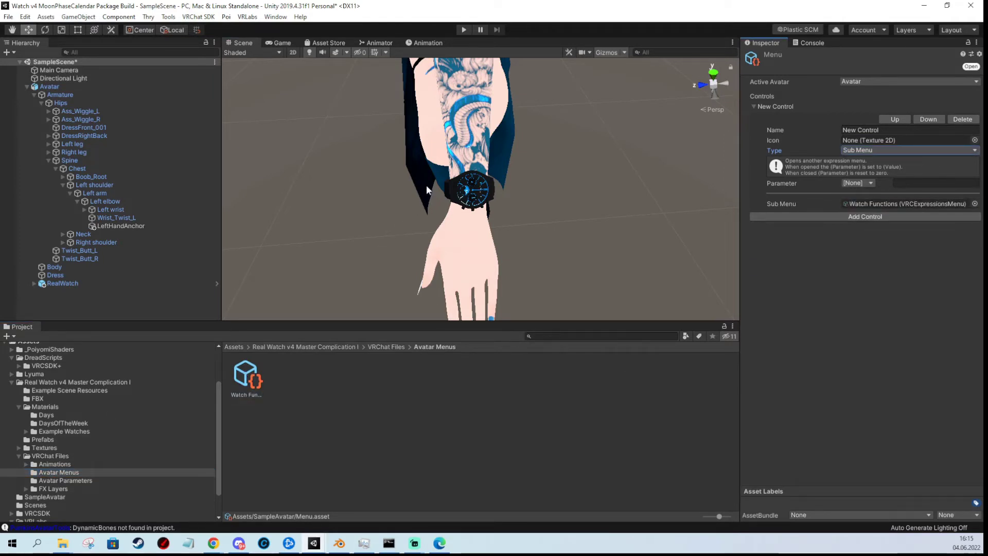
pyautogui.hotkey('ctrl', 's')
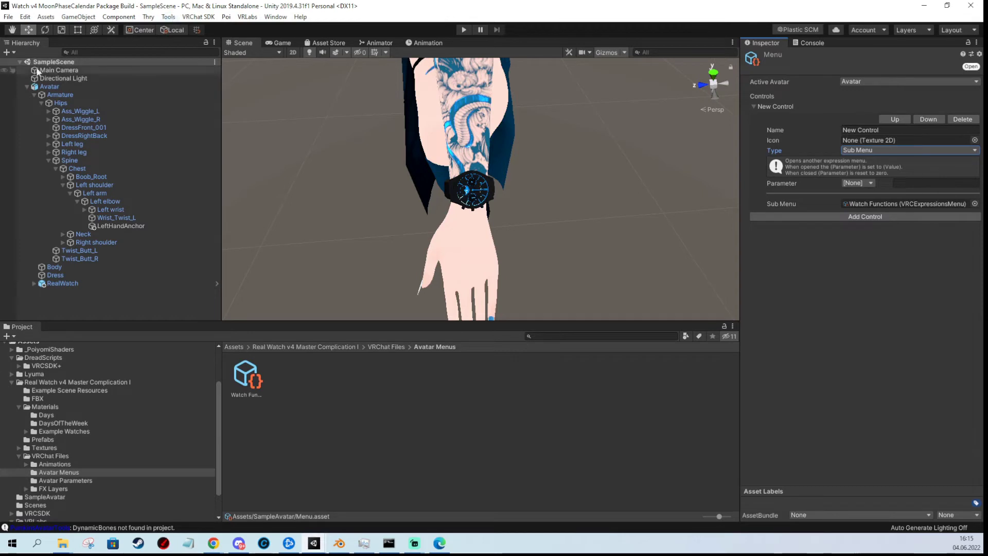
# Enable the Avatars 3.0 Emulator, enter Play mode and set Upright to 0.593.
pyautogui.click(60, 86)
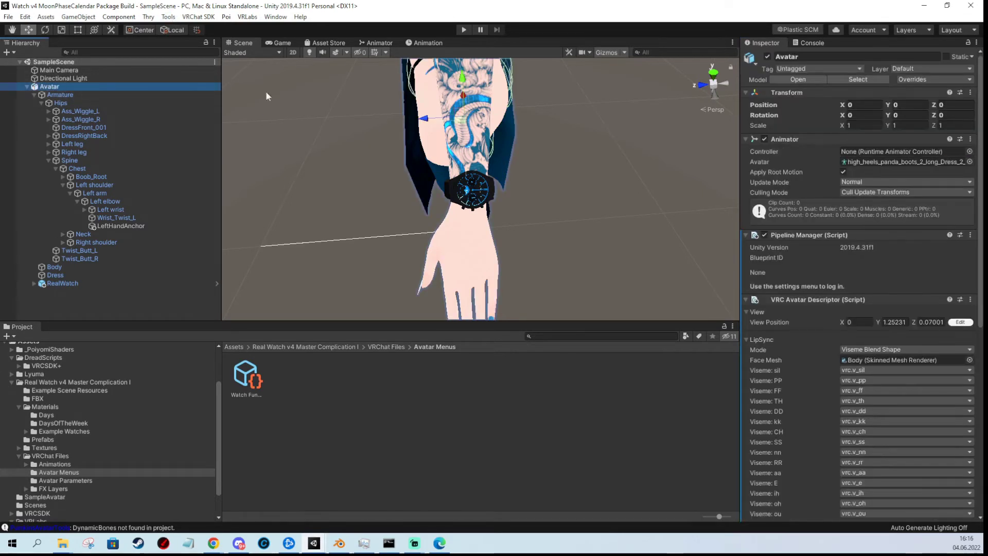
pyautogui.click(169, 17)
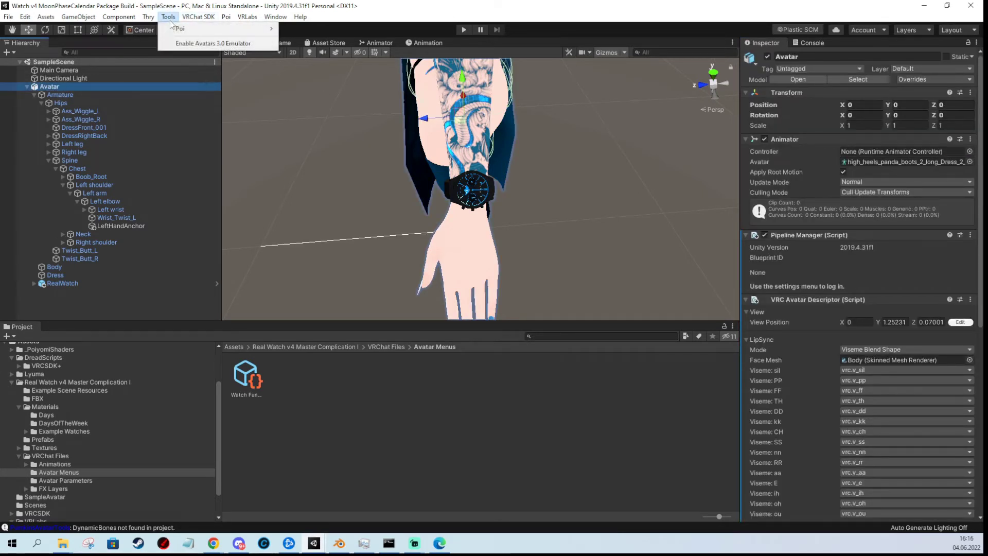
pyautogui.click(208, 43)
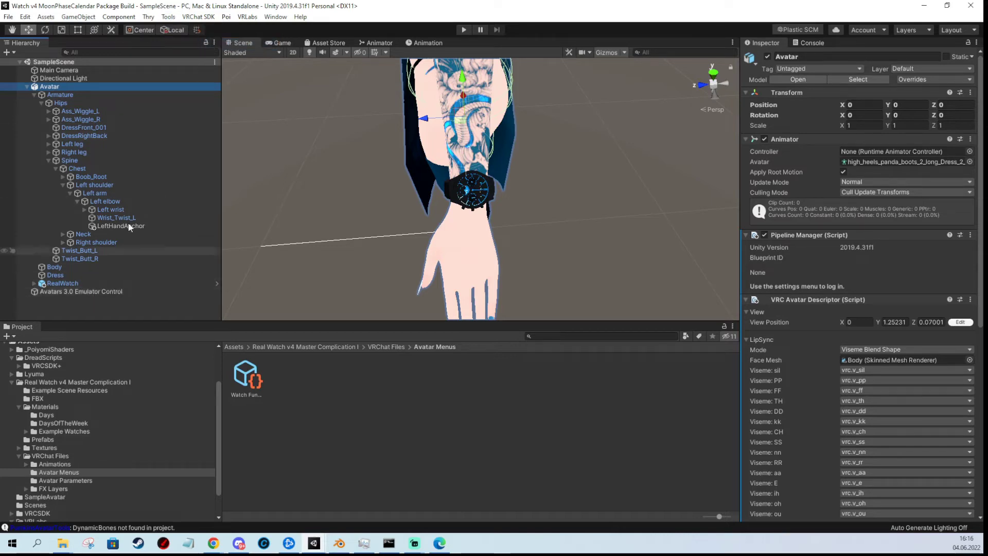
pyautogui.click(463, 30)
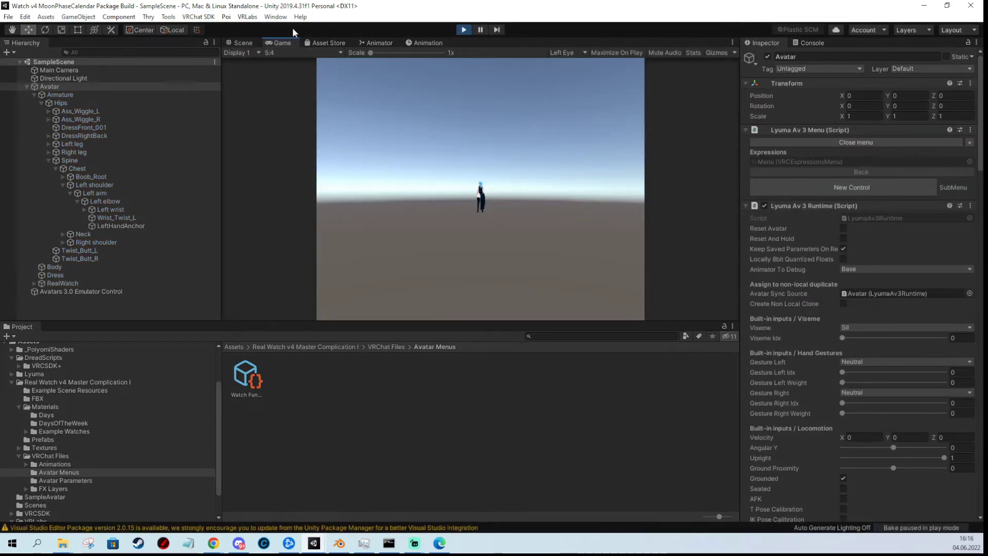
pyautogui.click(244, 42)
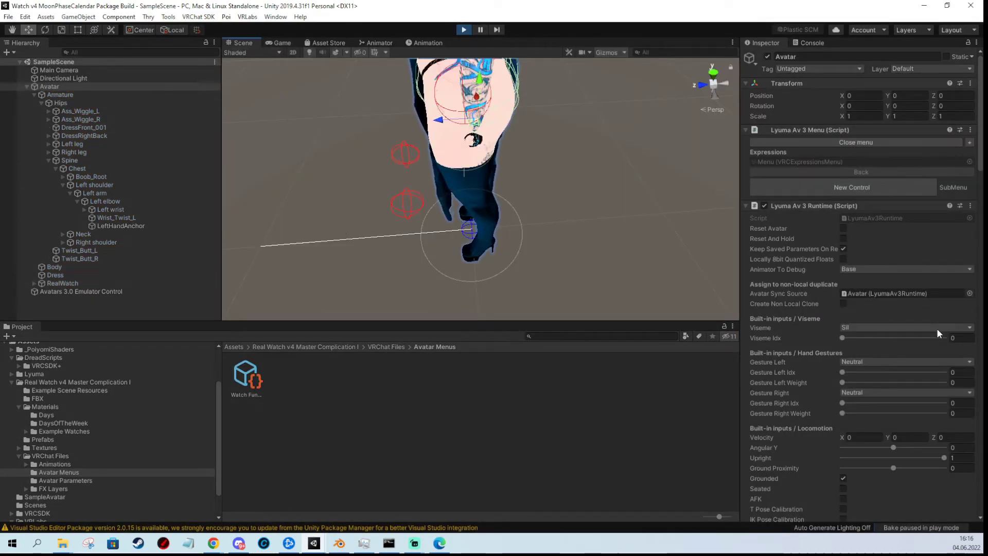
pyautogui.click(902, 457)
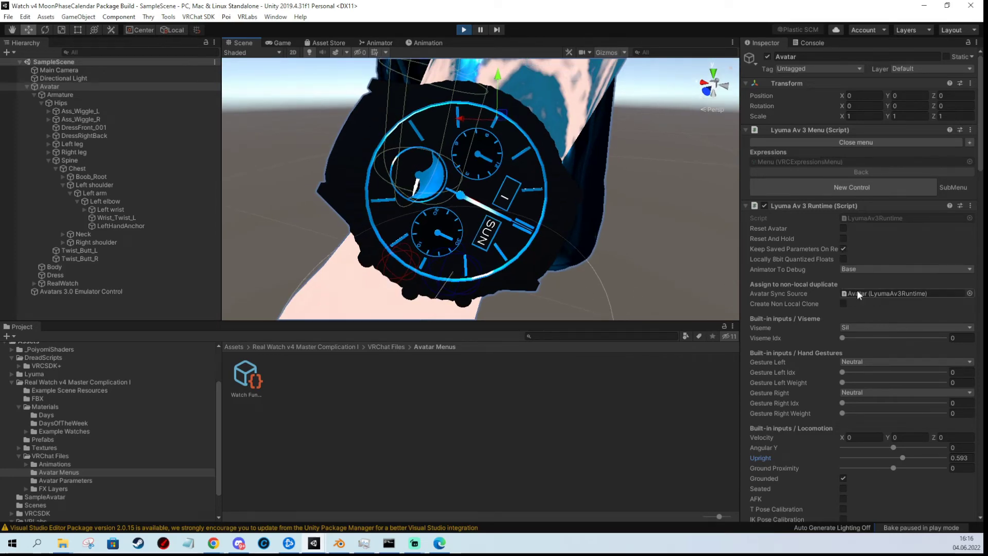
# Set the Day value to 15 and turn on DayOfTheWeek1.
pyautogui.scroll(-3, 857, 289)
pyautogui.scroll(-15, 861, 300)
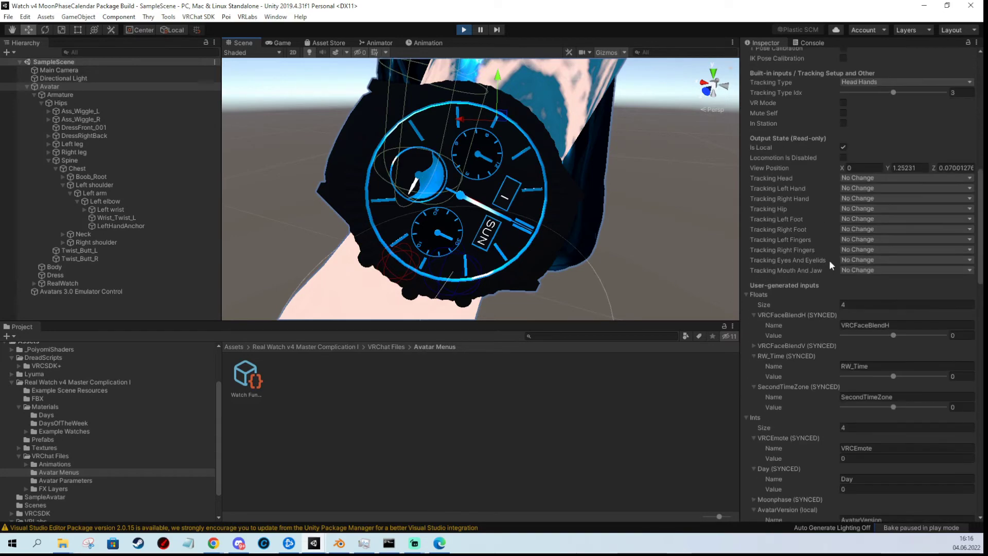
pyautogui.scroll(-3, 817, 294)
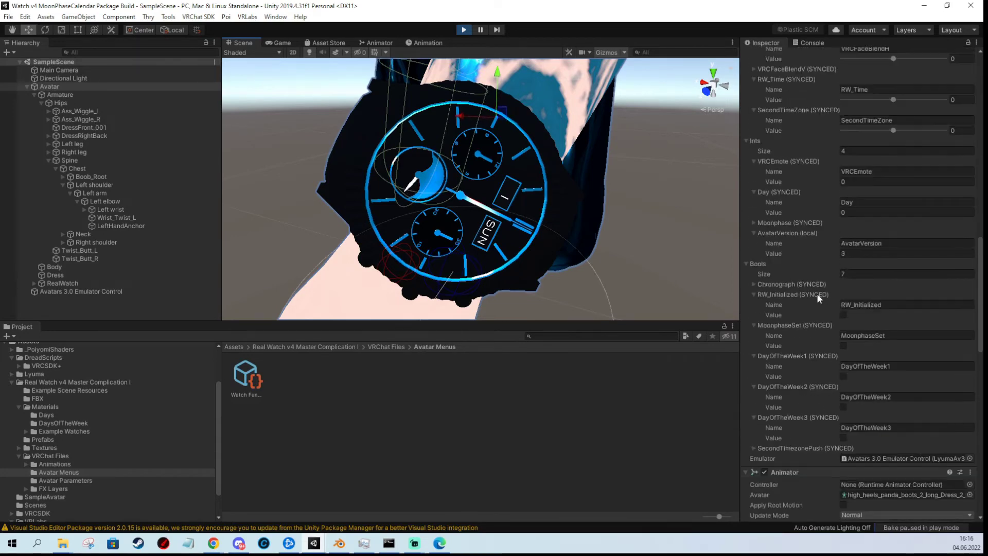
pyautogui.click(864, 212)
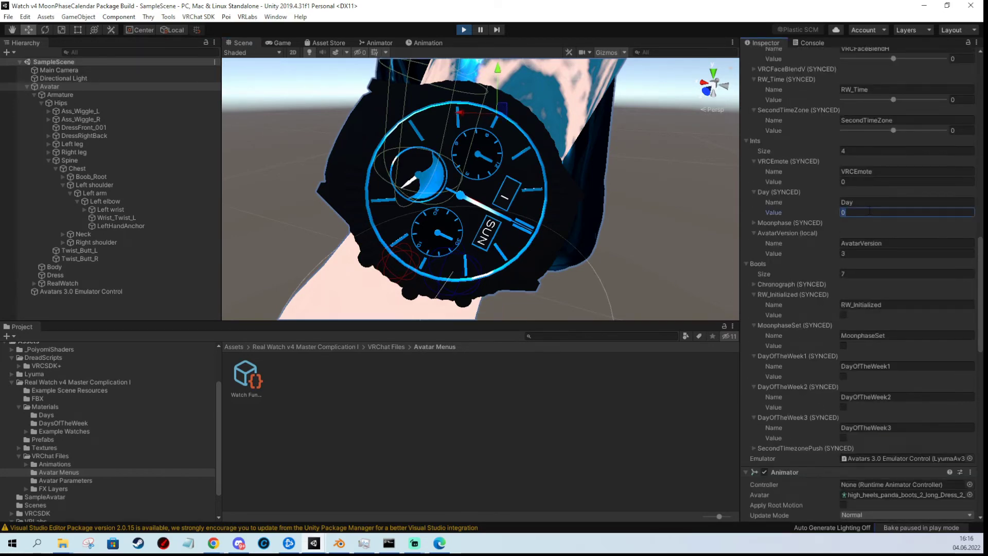
pyautogui.write('5')
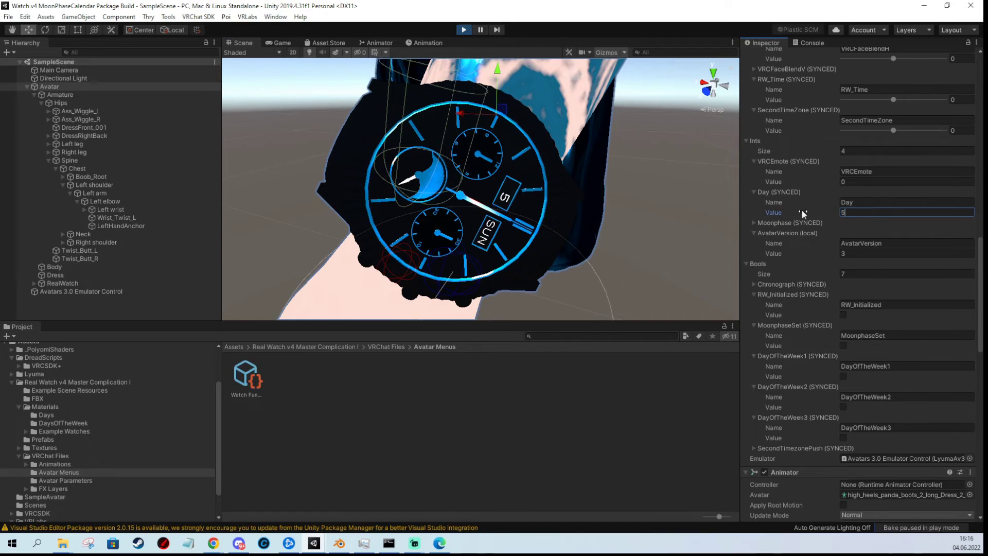
pyautogui.press('Return')
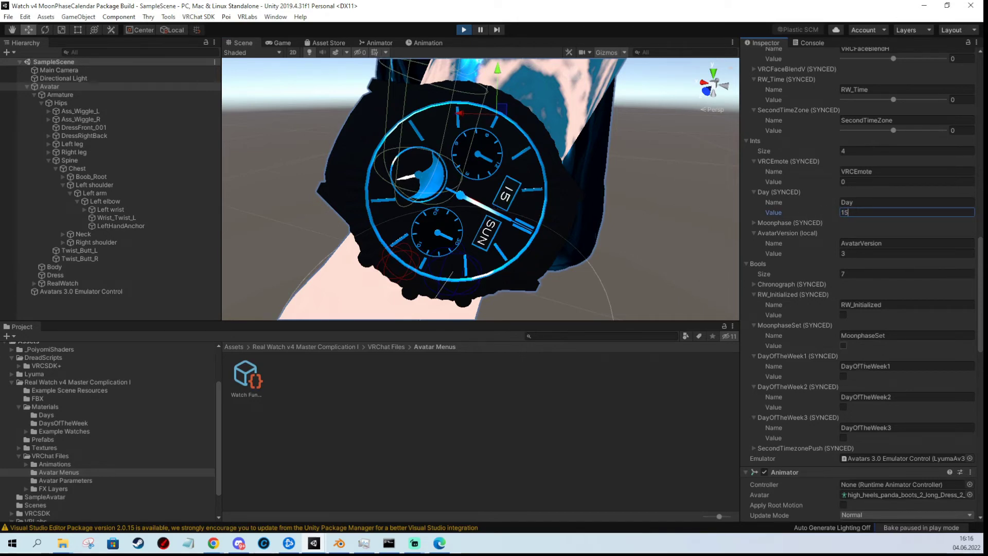
pyautogui.scroll(-3, 880, 309)
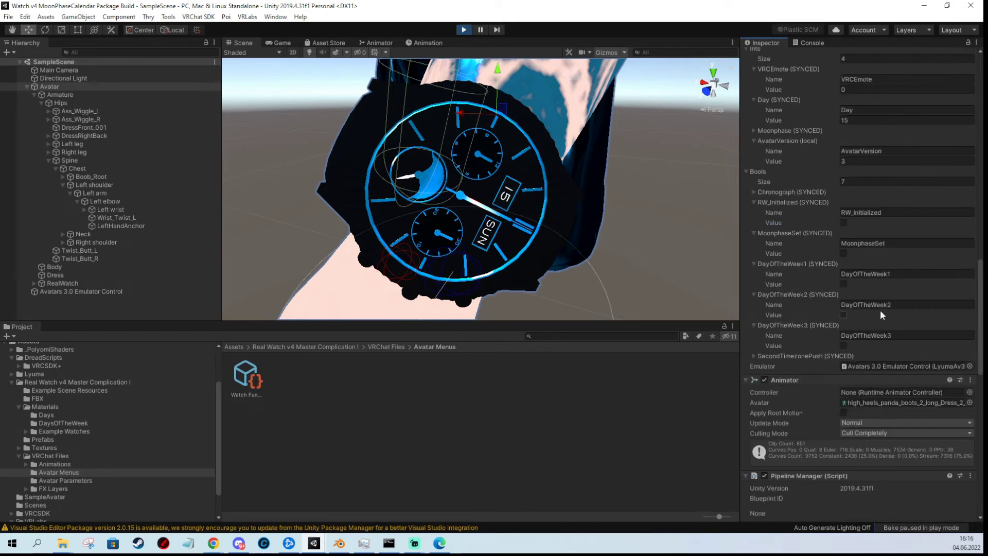
pyautogui.click(843, 284)
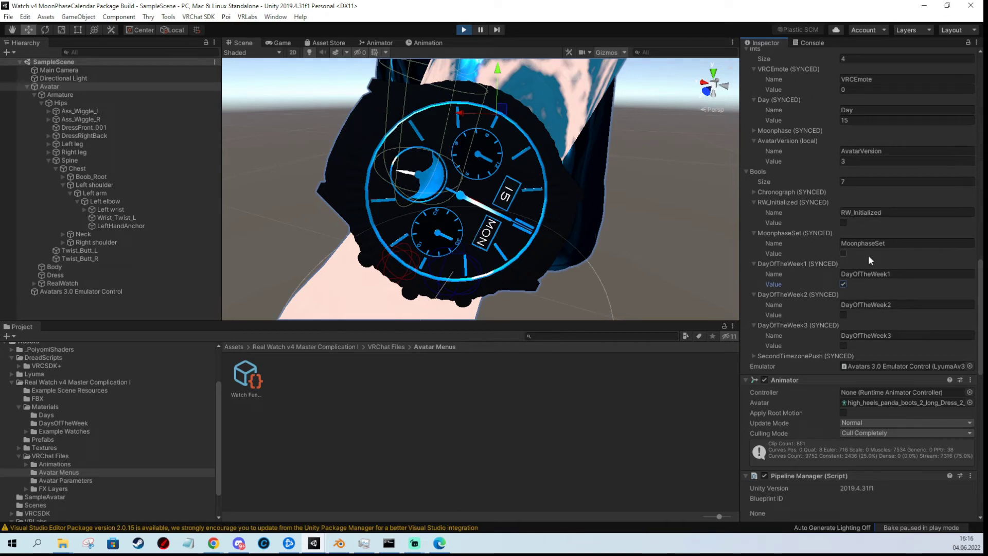
# Set Moonphase to 10 and turn on MoonphaseSet.
pyautogui.scroll(3, 849, 247)
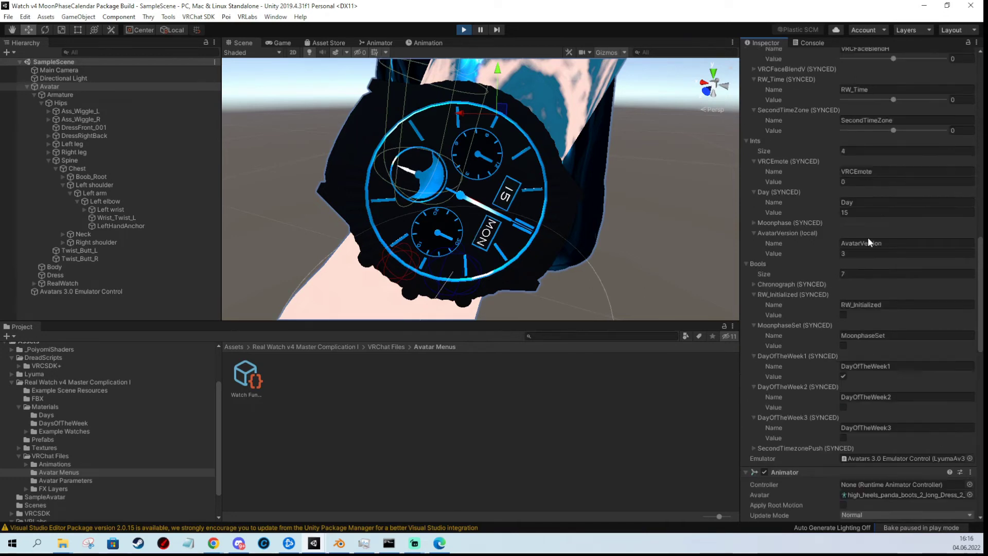
pyautogui.scroll(-3, 807, 277)
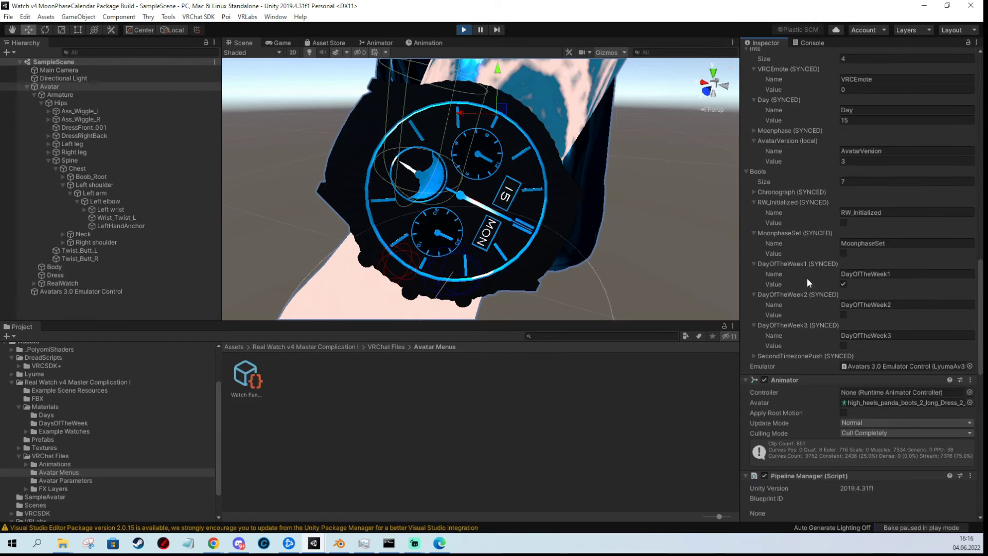
pyautogui.scroll(3, 824, 258)
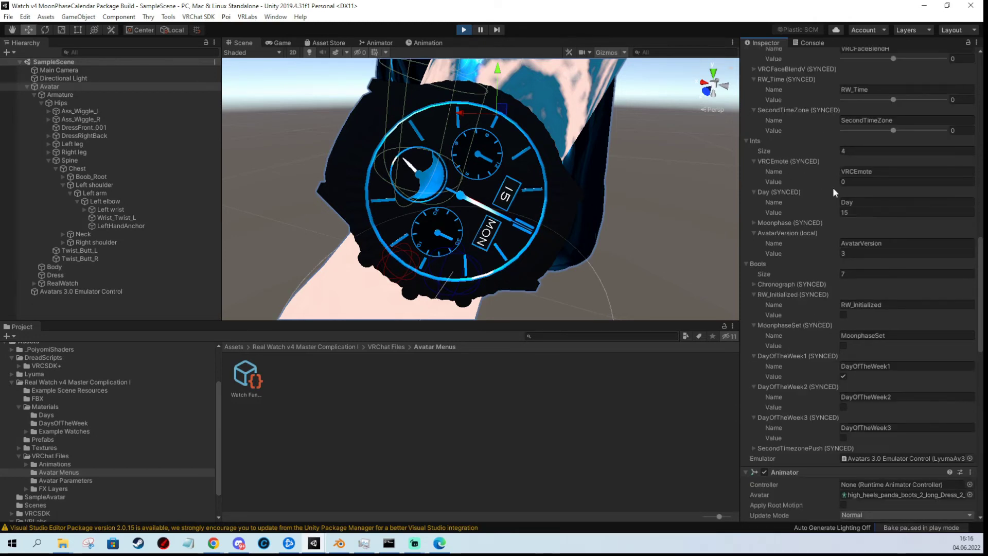
pyautogui.click(775, 226)
pyautogui.click(828, 246)
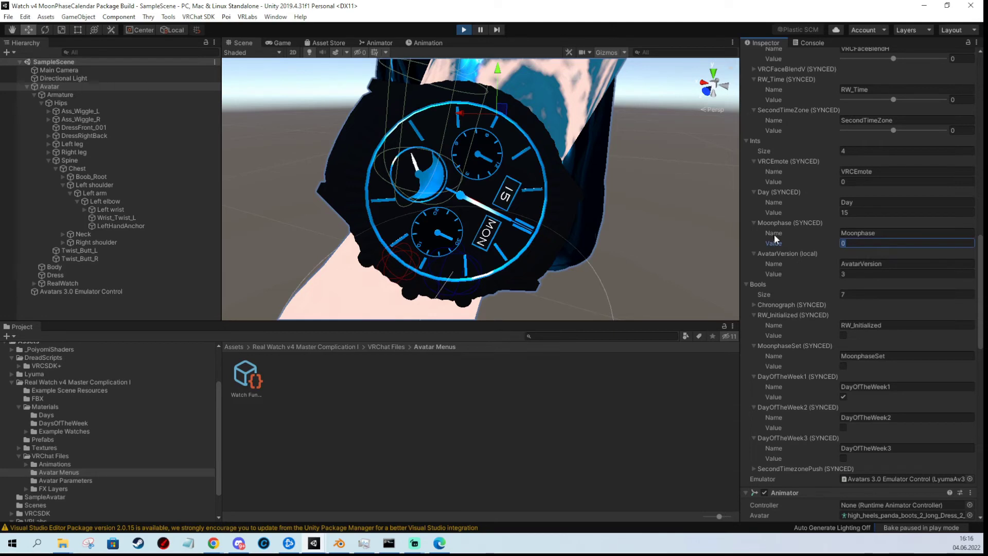
pyautogui.write('10')
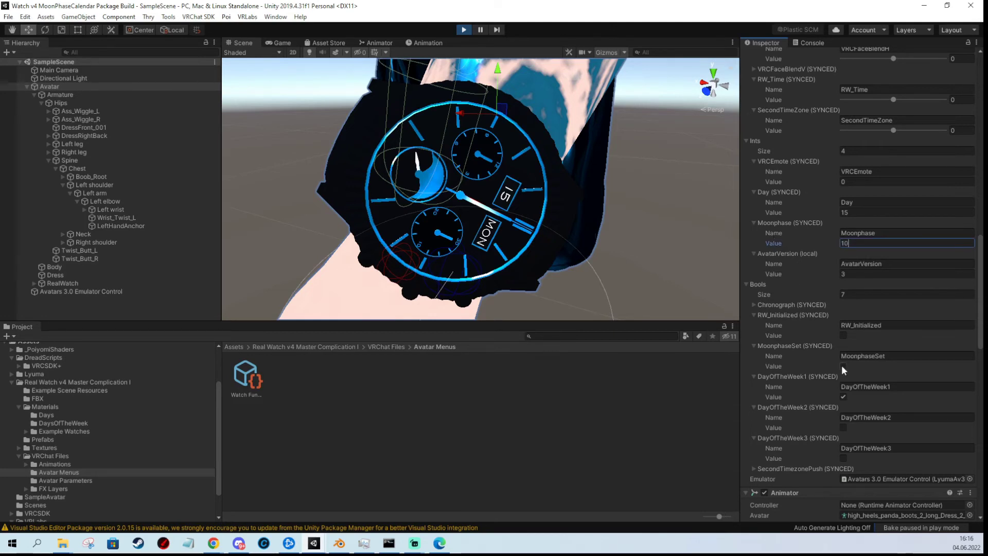
pyautogui.click(843, 366)
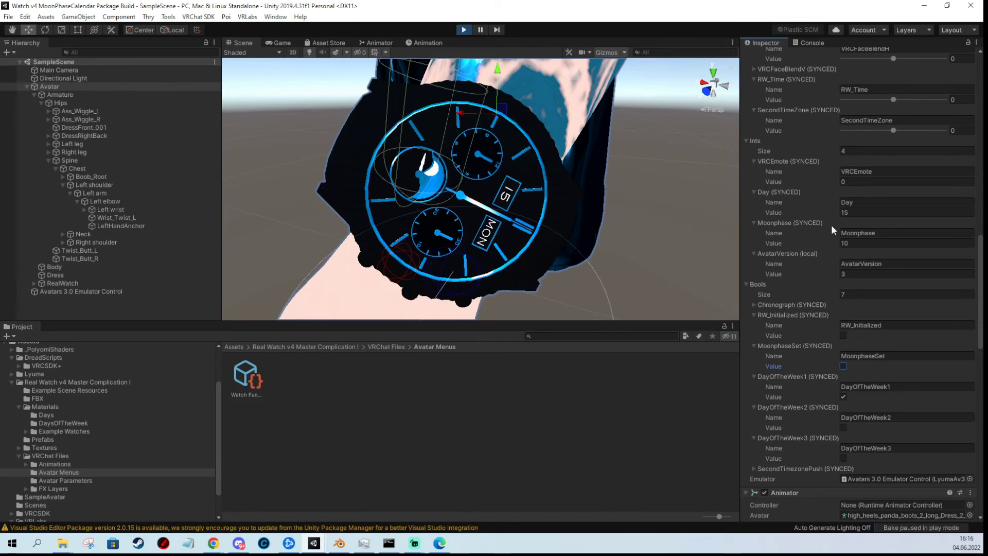
# Enter 0.9325 as the RW_Time float and slide SecondTimeZone up to about 0.49.
pyautogui.scroll(6, 851, 278)
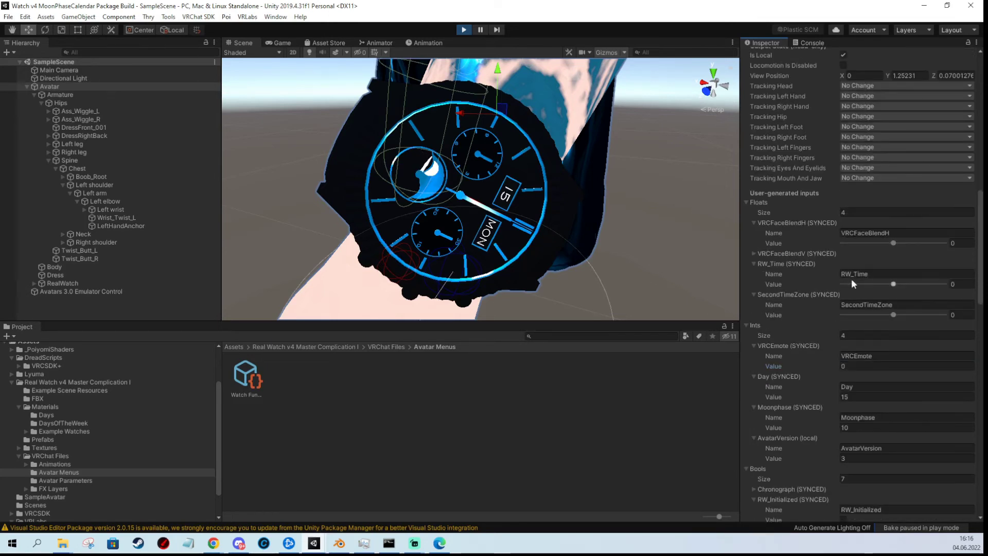
pyautogui.click(951, 284)
pyautogui.write('0.9325')
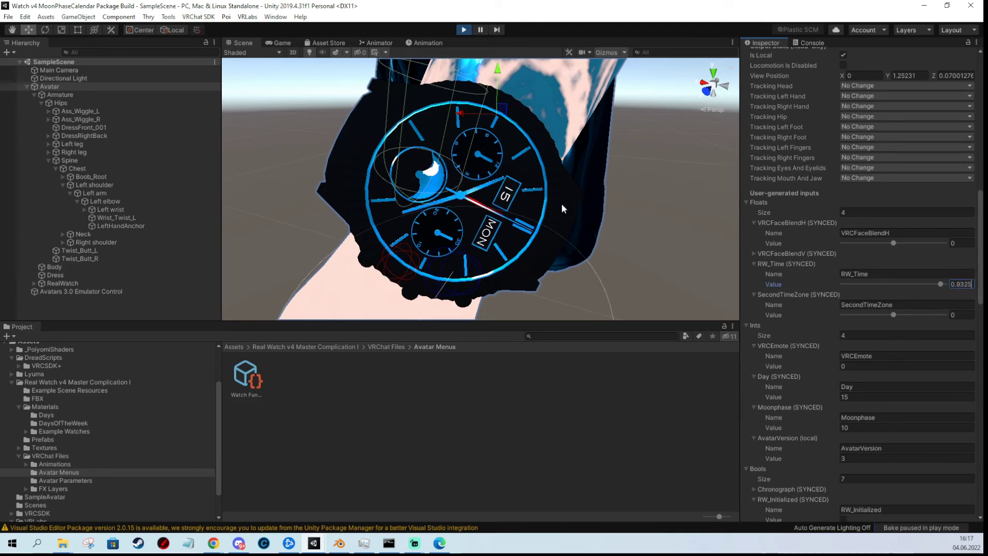
pyautogui.moveTo(893, 315); pyautogui.dragTo(917, 316)
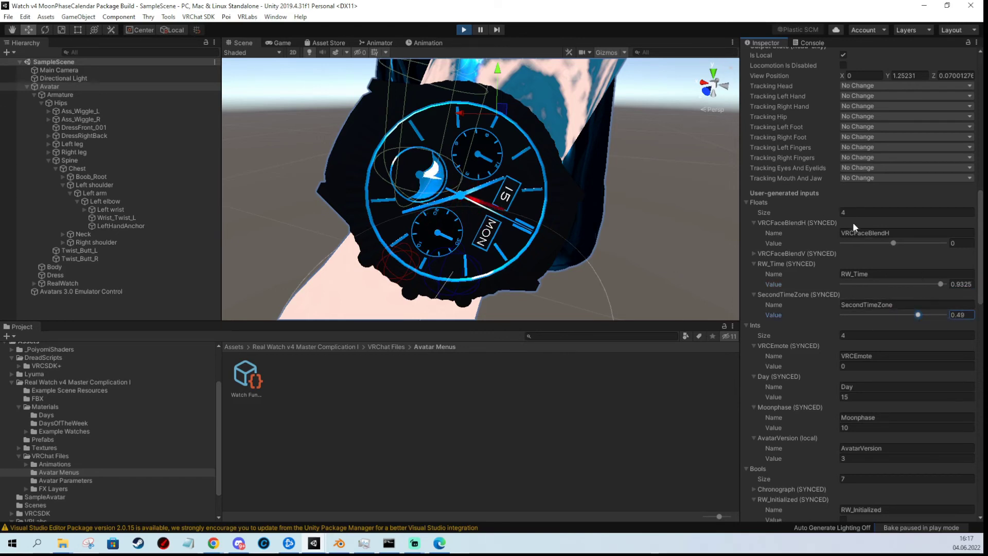
pyautogui.scroll(15, 861, 197)
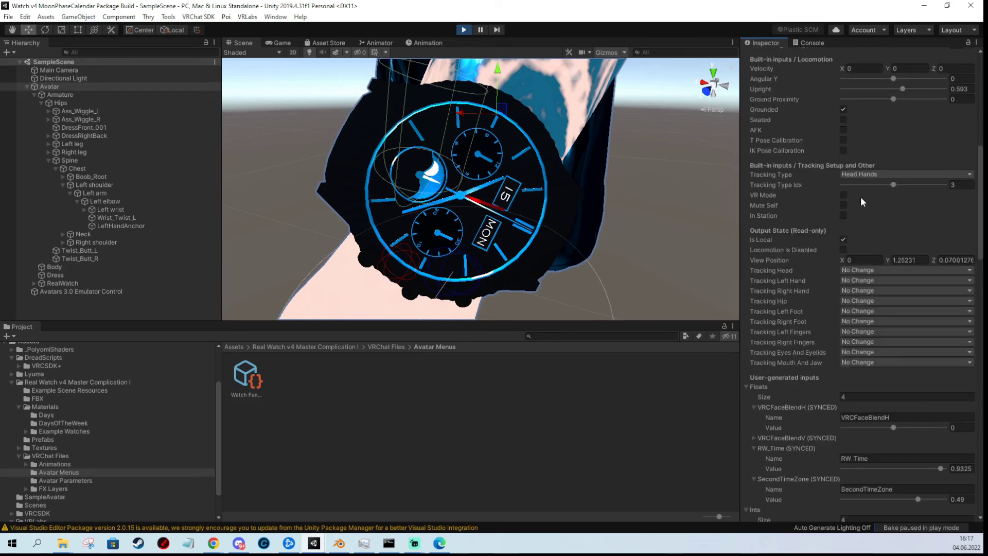
# In the Watch Functions submenu, switch the Chronograph on and off twice.
pyautogui.click(861, 194)
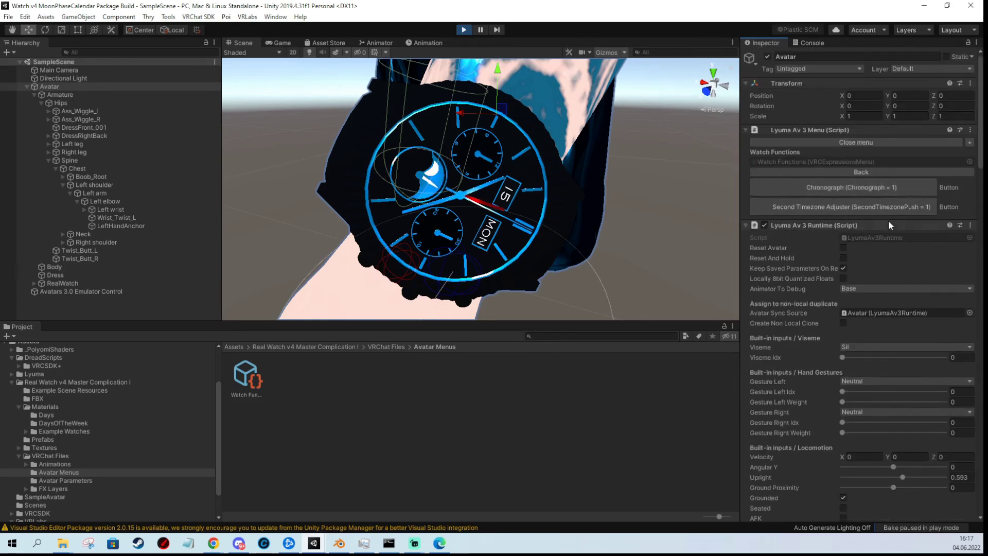
pyautogui.click(835, 188)
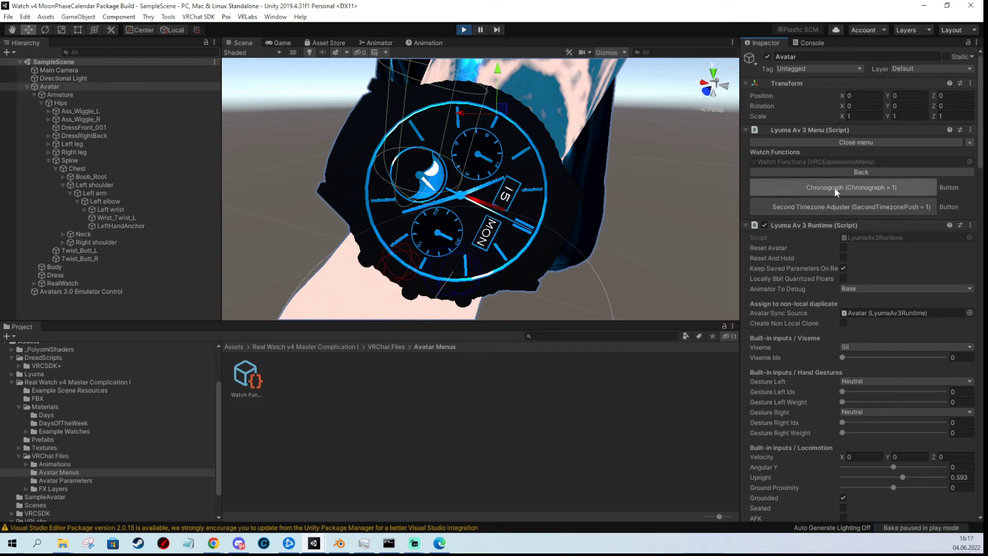
pyautogui.click(835, 188)
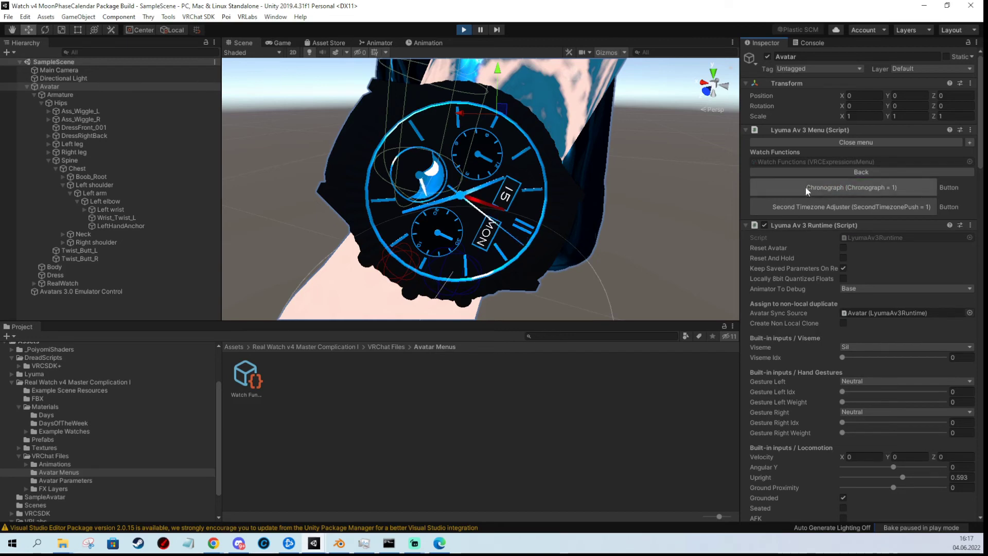
pyautogui.click(855, 187)
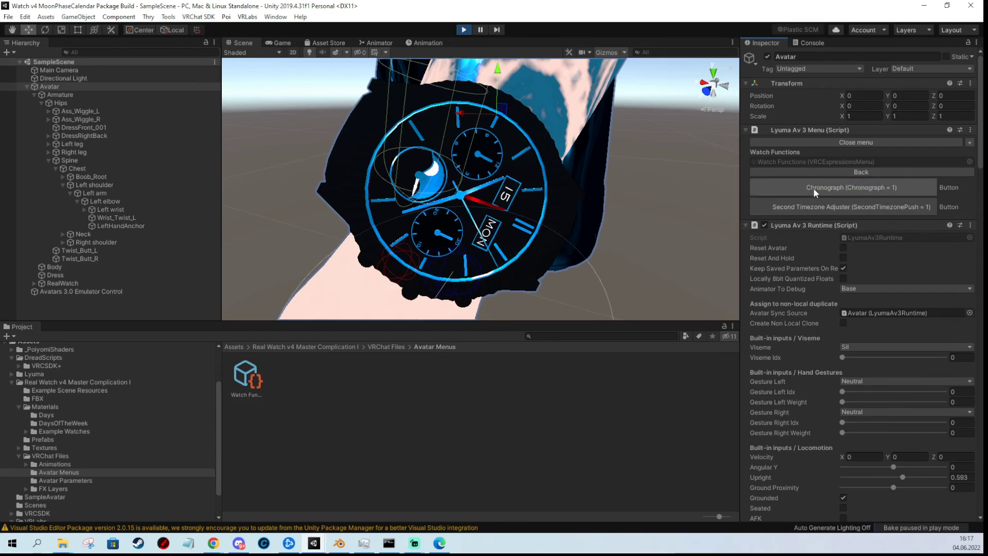
pyautogui.click(838, 187)
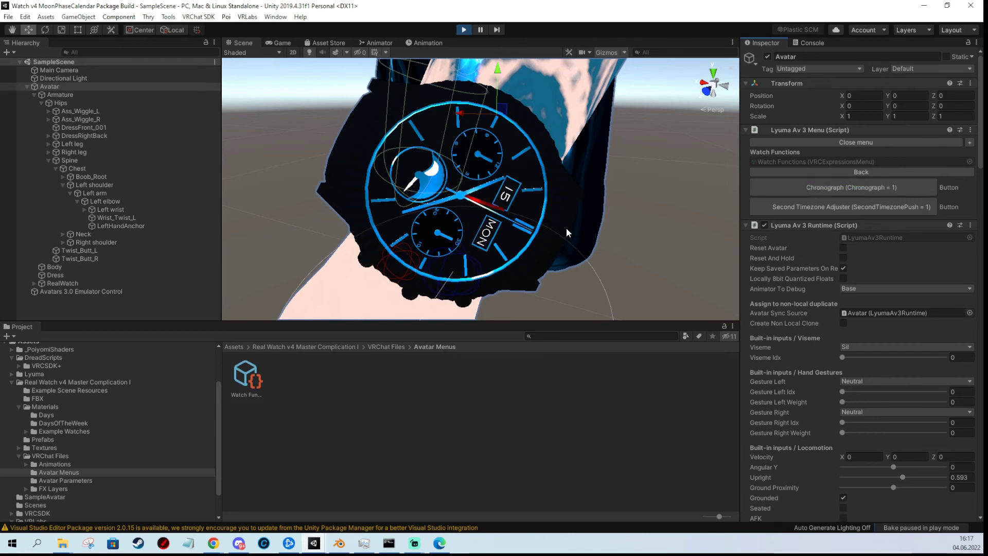
# Trigger the Second Timezone Adjuster four times to advance the second timezone hand.
pyautogui.click(870, 205)
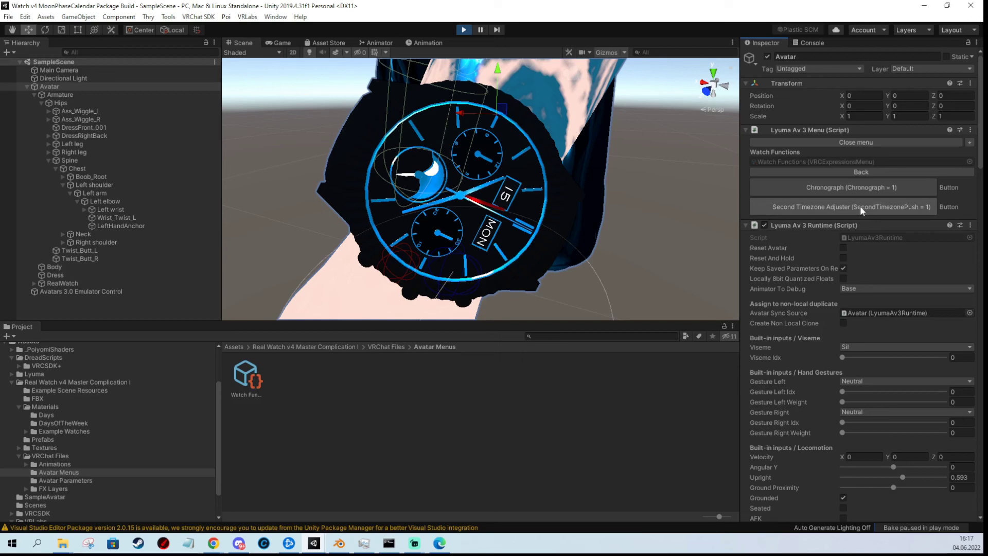
pyautogui.click(798, 205)
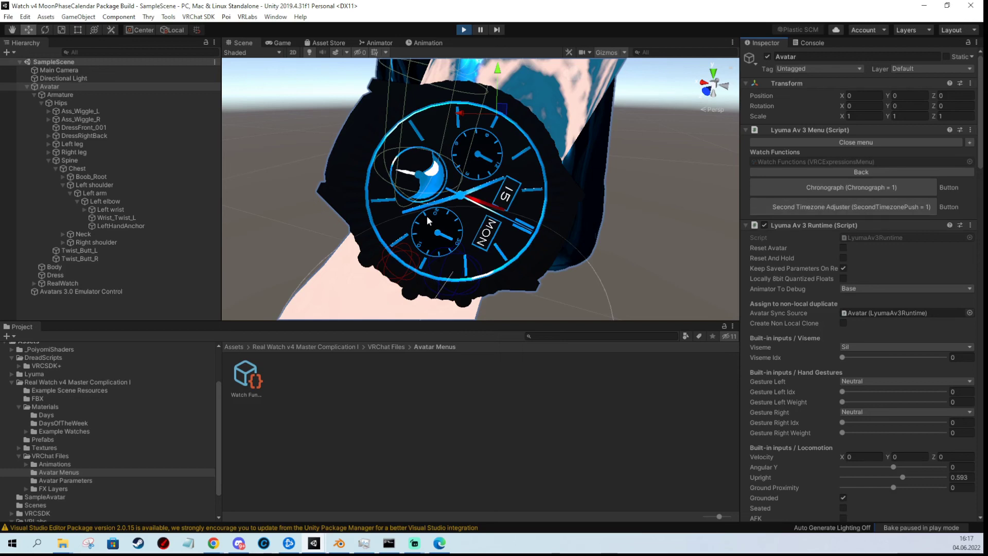
pyautogui.click(798, 205)
pyautogui.click(818, 209)
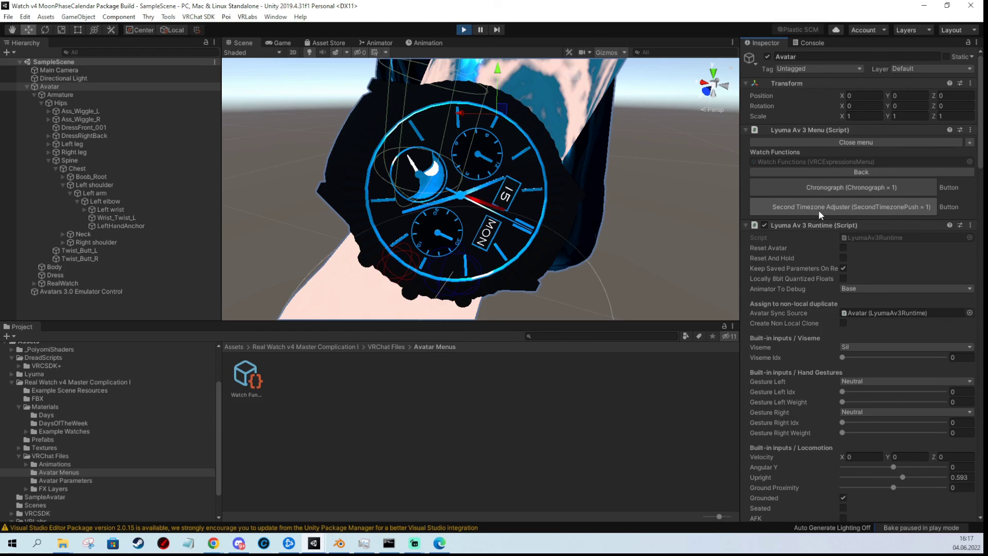
pyautogui.scroll(-3, 491, 206)
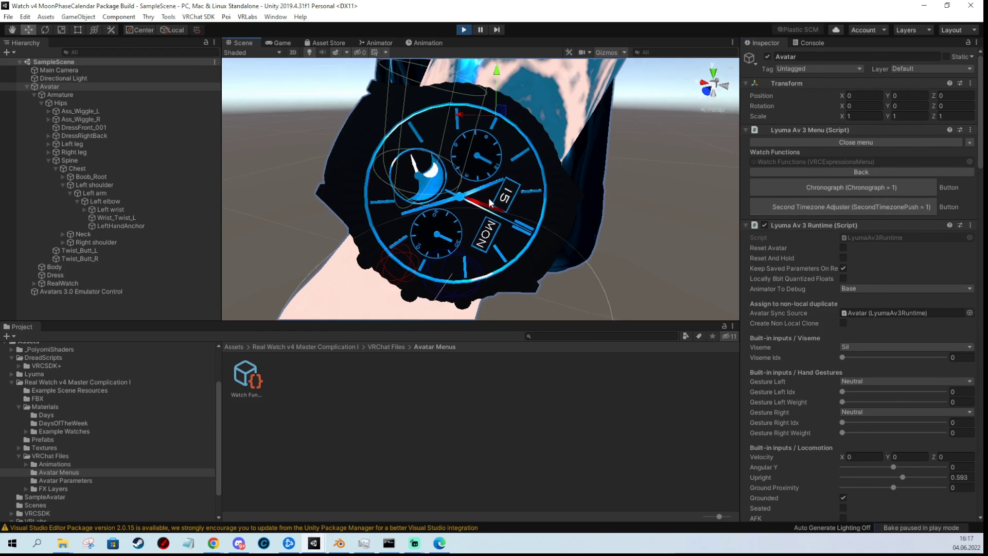
pyautogui.scroll(-3, 489, 190)
pyautogui.scroll(5, 488, 188)
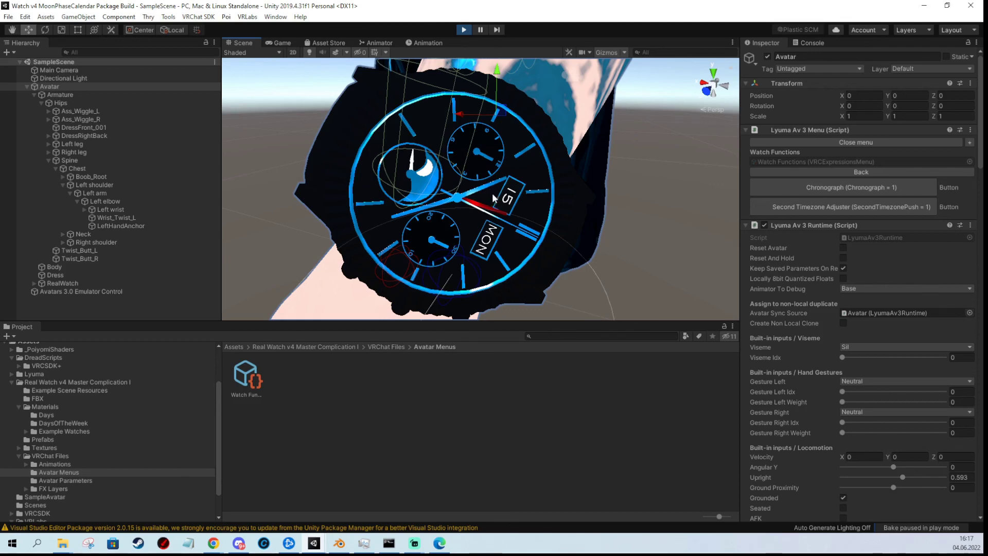
pyautogui.scroll(2, 493, 198)
pyautogui.scroll(-3, 493, 198)
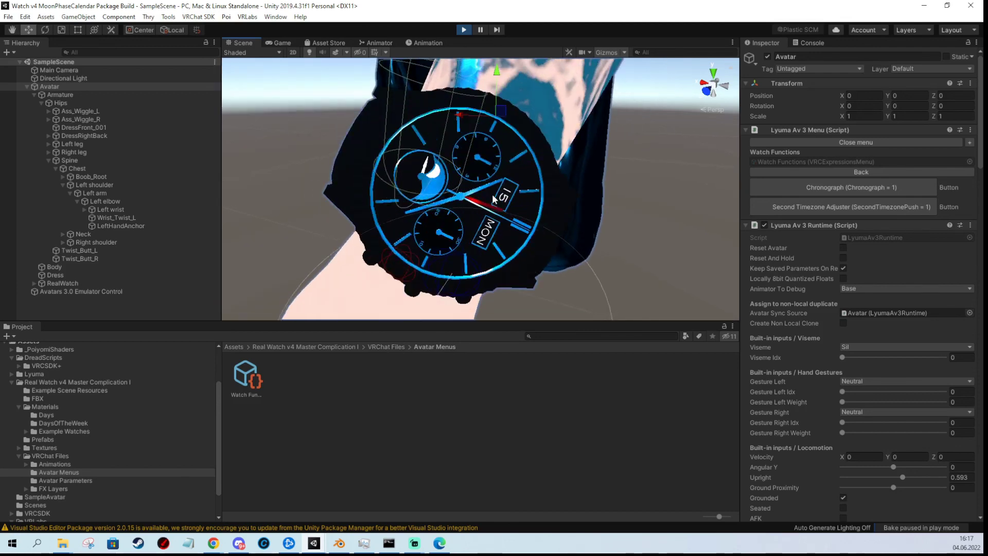